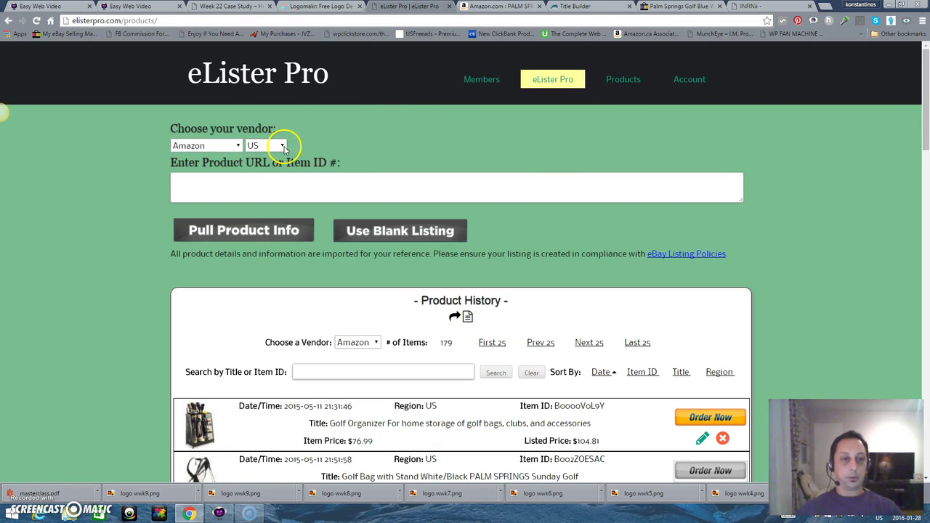
# View the available vendor and region options for pulling a product
pyautogui.click(283, 146)
pyautogui.click(249, 145)
pyautogui.click(237, 146)
pyautogui.click(227, 173)
pyautogui.click(339, 131)
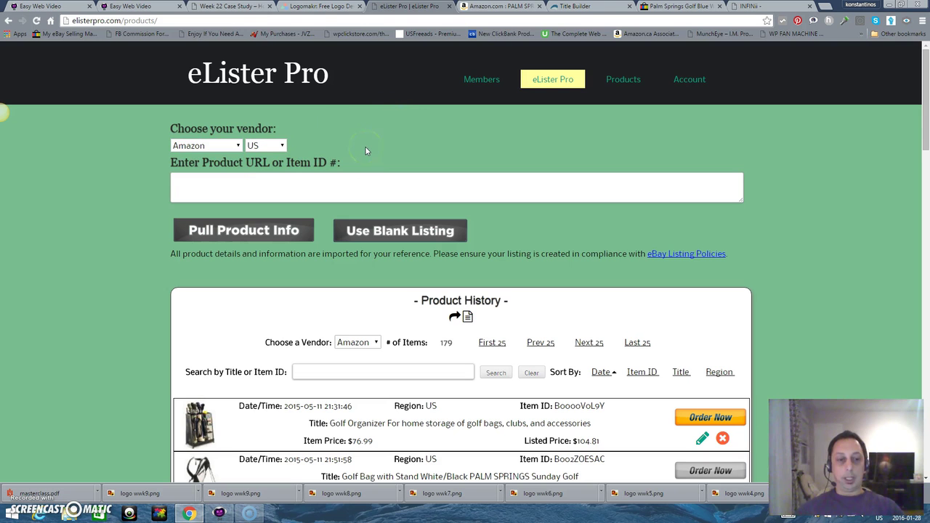
# Switch to the Amazon golf stand bag page and copy its product URL
pyautogui.click(491, 7)
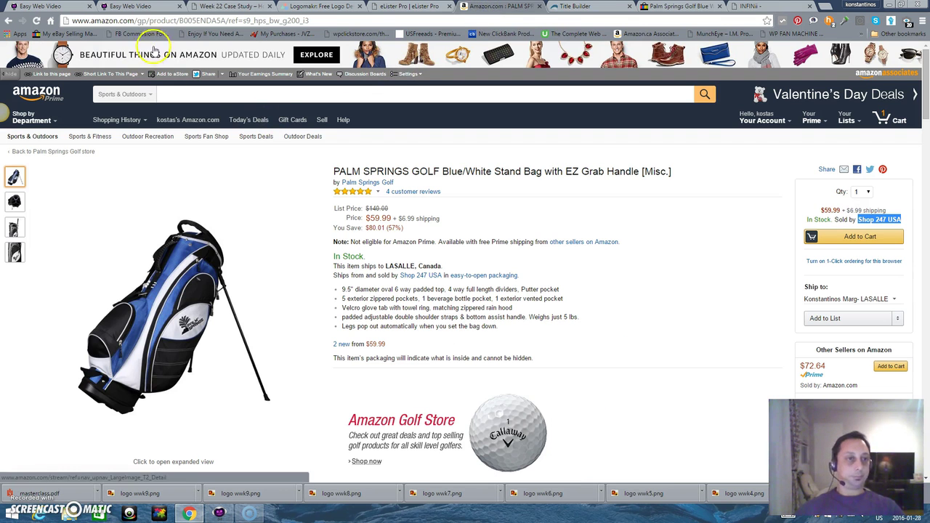
pyautogui.moveTo(308, 20); pyautogui.dragTo(95, 21)
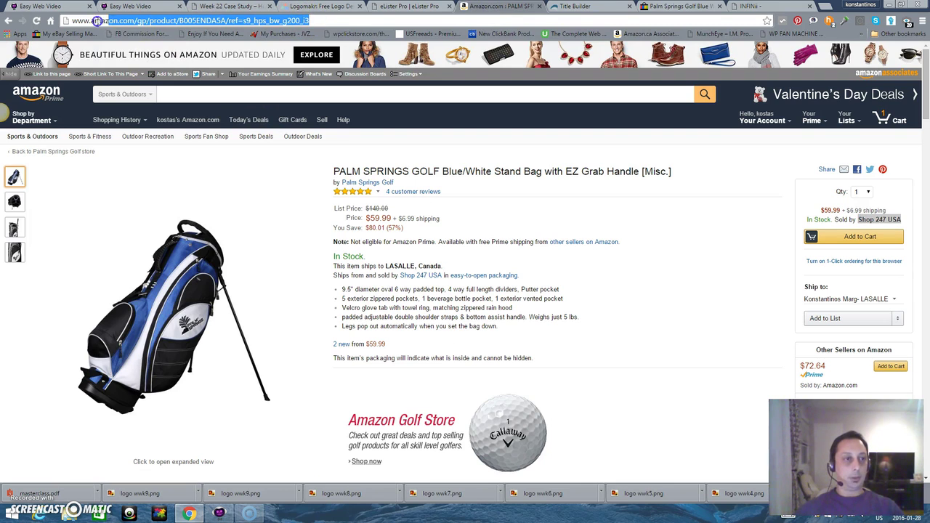
pyautogui.rightClick(82, 22)
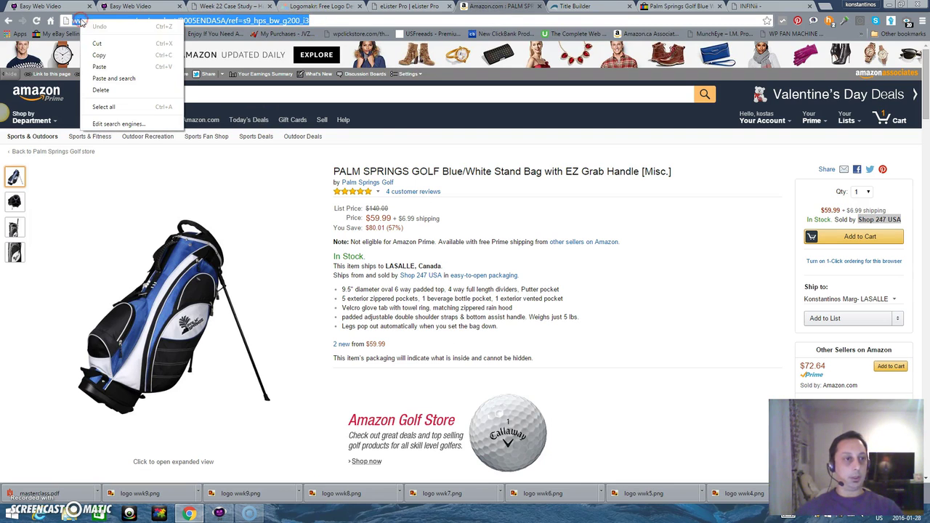
pyautogui.click(109, 56)
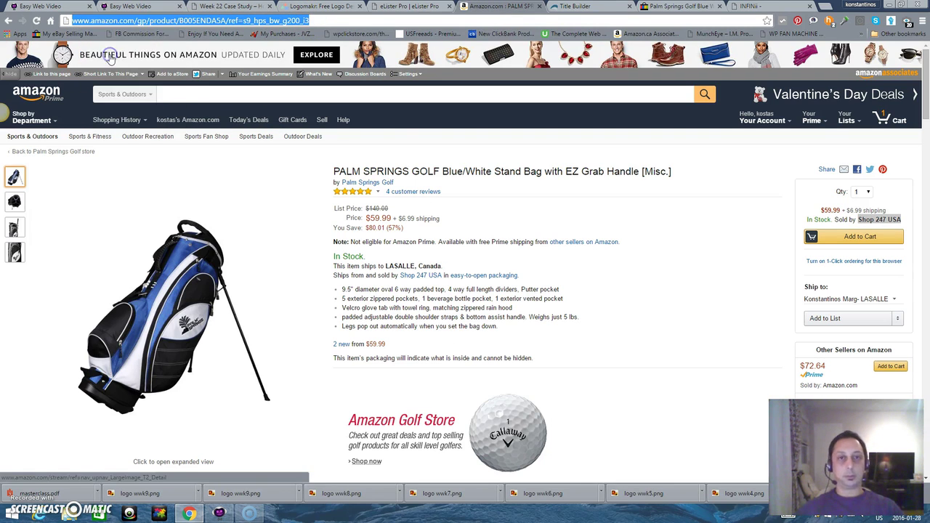
# Paste the Amazon URL into eLister Pro's product URL field and pull the product info
pyautogui.click(396, 7)
pyautogui.click(276, 186)
pyautogui.rightClick(270, 188)
pyautogui.click(294, 248)
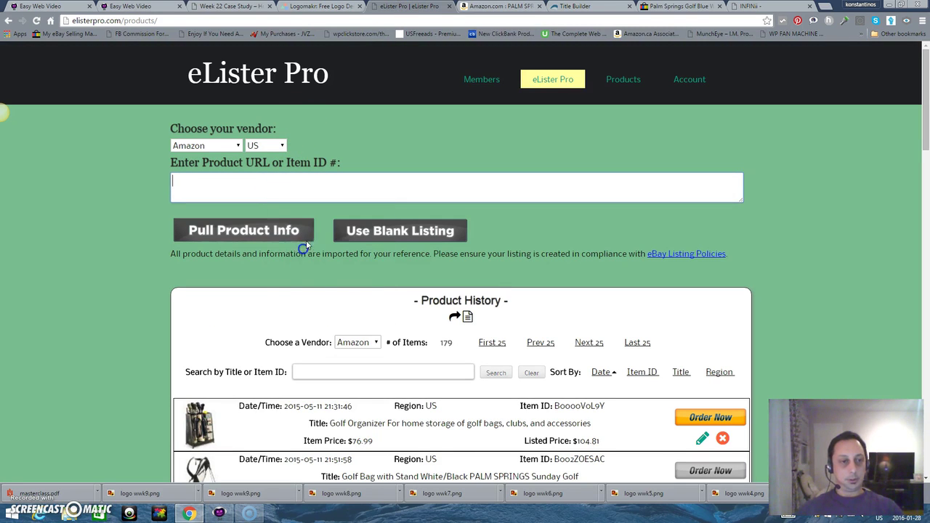
pyautogui.click(187, 245)
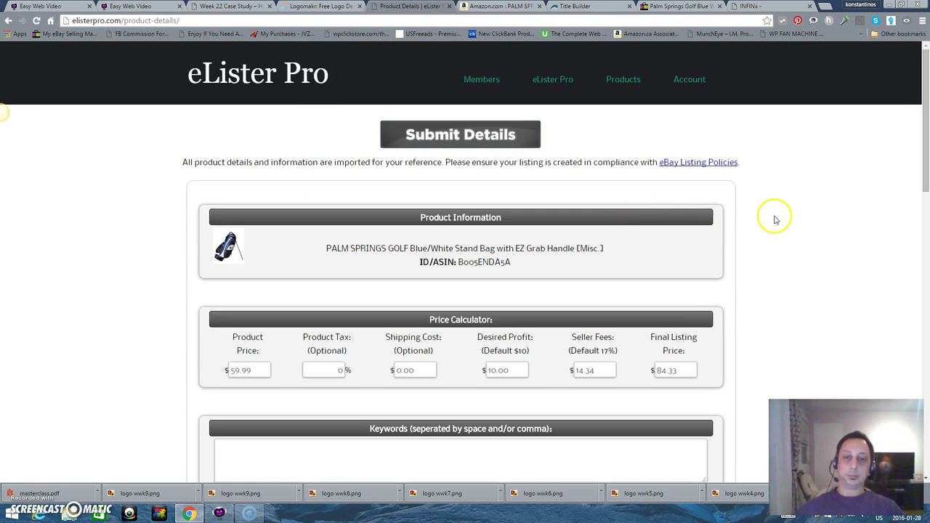
# Remove "[Misc.]" from the end of the listing title
pyautogui.scroll(-1, 776, 220)
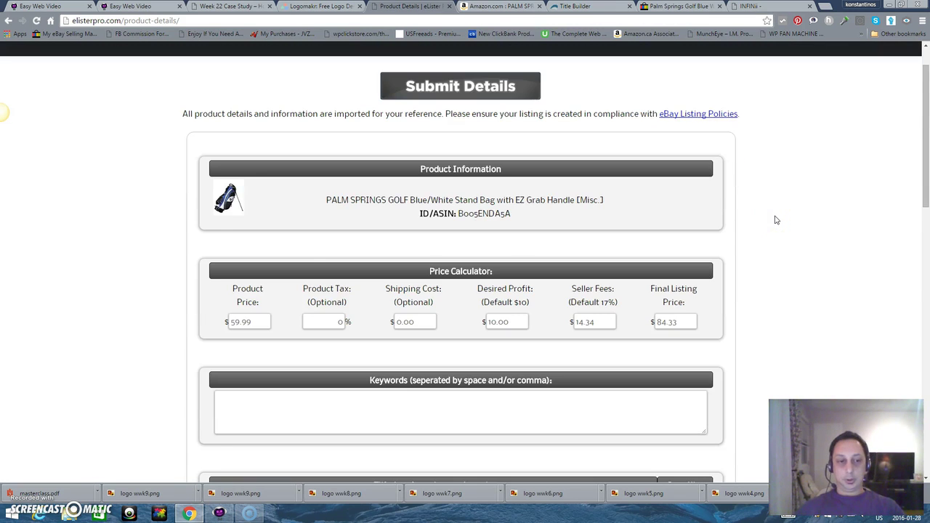
pyautogui.scroll(-2, 775, 220)
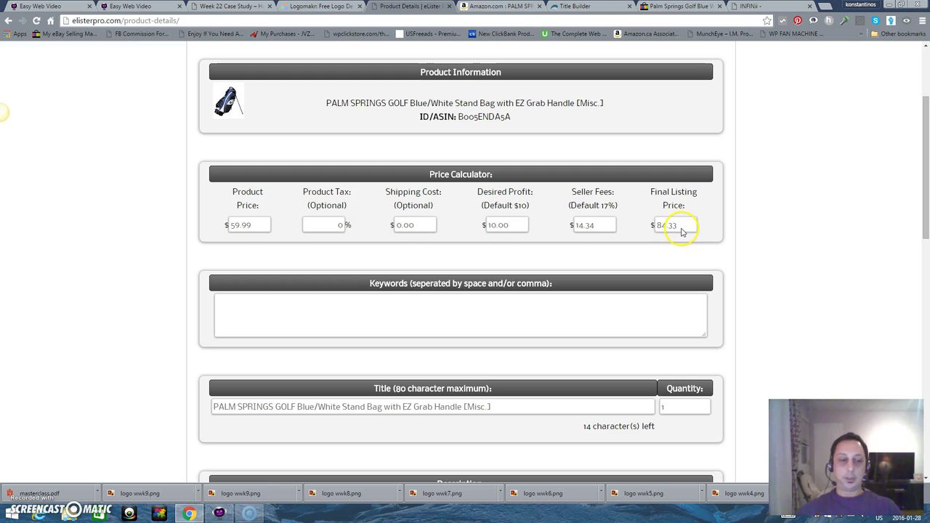
pyautogui.scroll(-2, 690, 232)
pyautogui.scroll(-1, 436, 286)
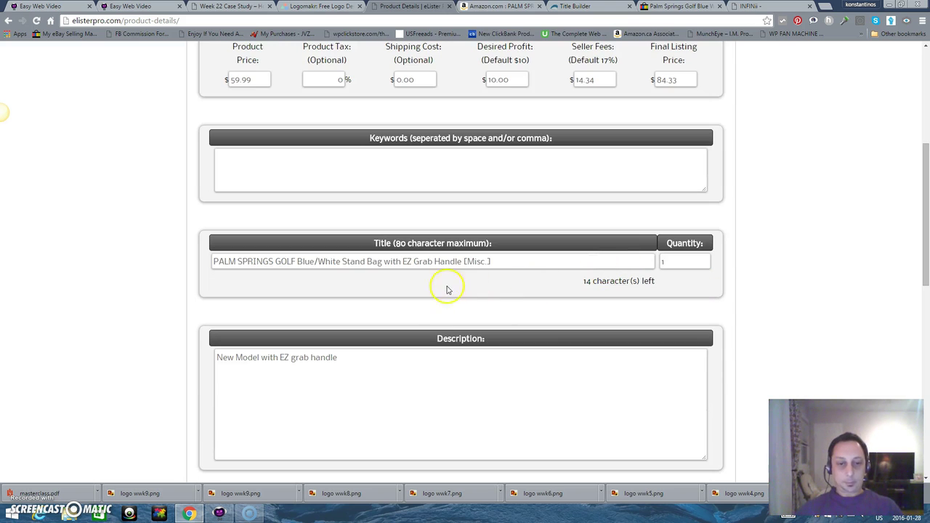
pyautogui.click(493, 261)
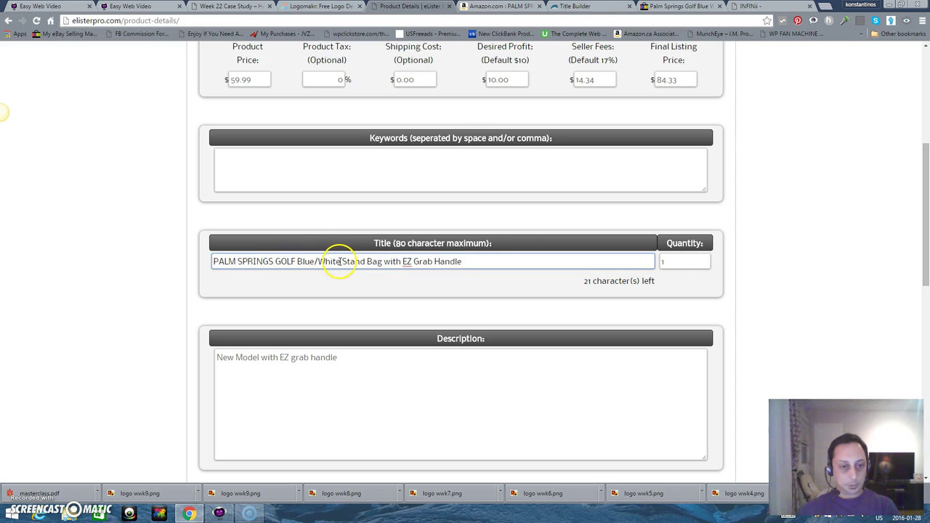
# Copy "PALM SPRINGS GOLF Blue/White" from the listing title and search for it in Title Builder
pyautogui.moveTo(336, 261); pyautogui.dragTo(236, 263)
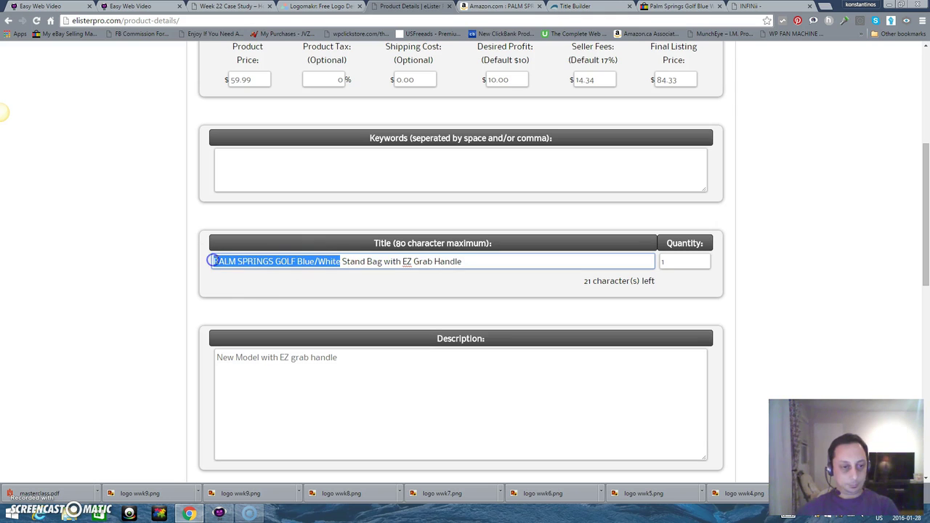
pyautogui.rightClick(213, 260)
pyautogui.click(247, 275)
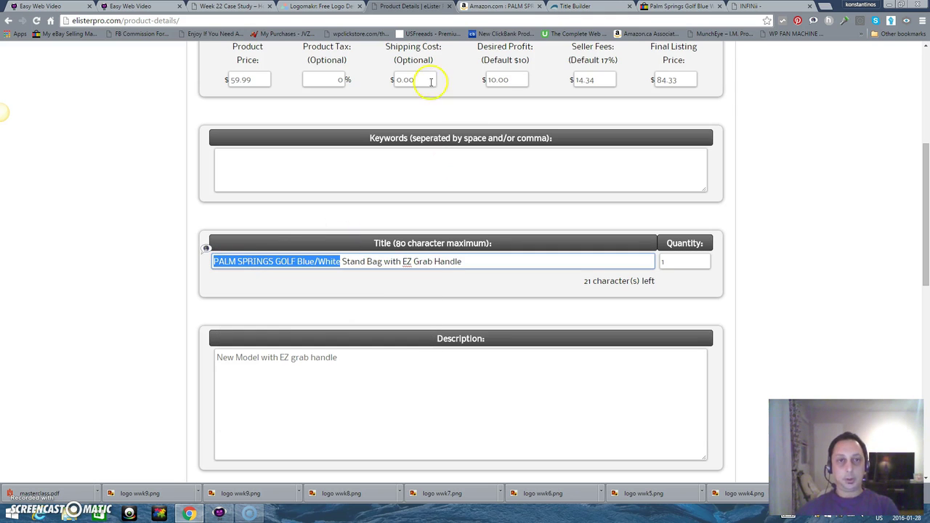
pyautogui.click(581, 8)
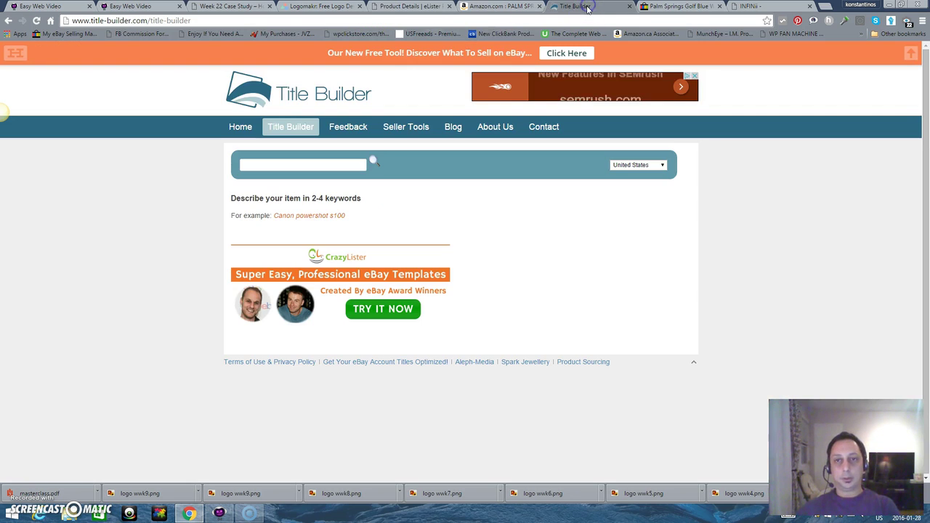
pyautogui.rightClick(271, 165)
pyautogui.click(298, 222)
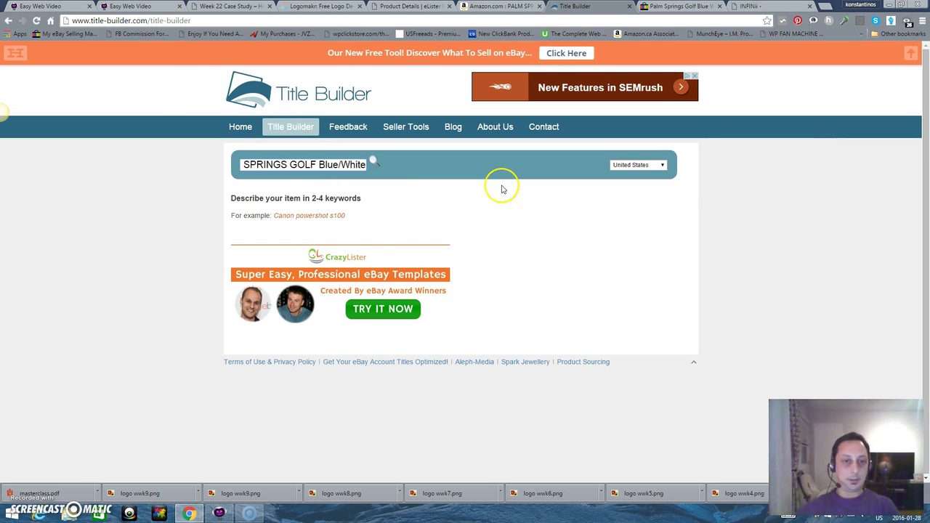
pyautogui.click(374, 162)
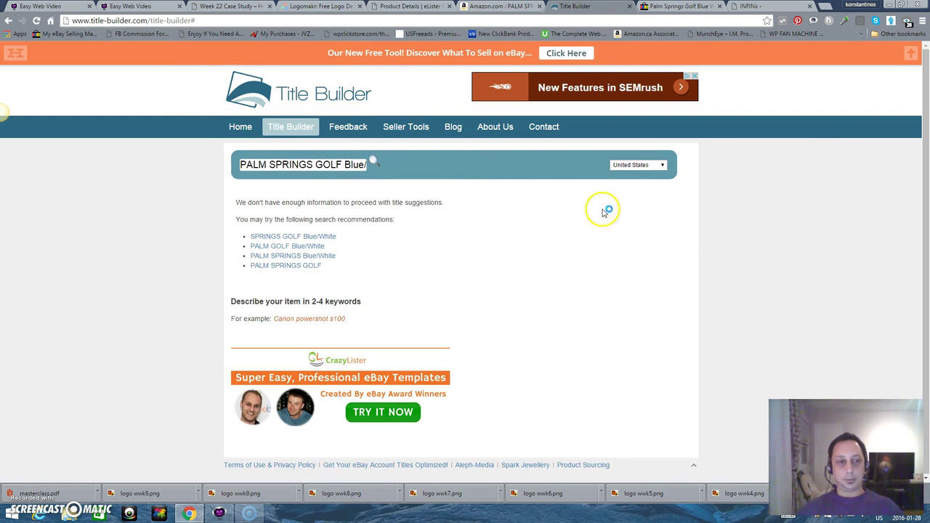
# Run the recommended searches "SPRINGS GOLF Blue/White" and "GOLF Blue/White" and review the suggested keywords
pyautogui.click(318, 239)
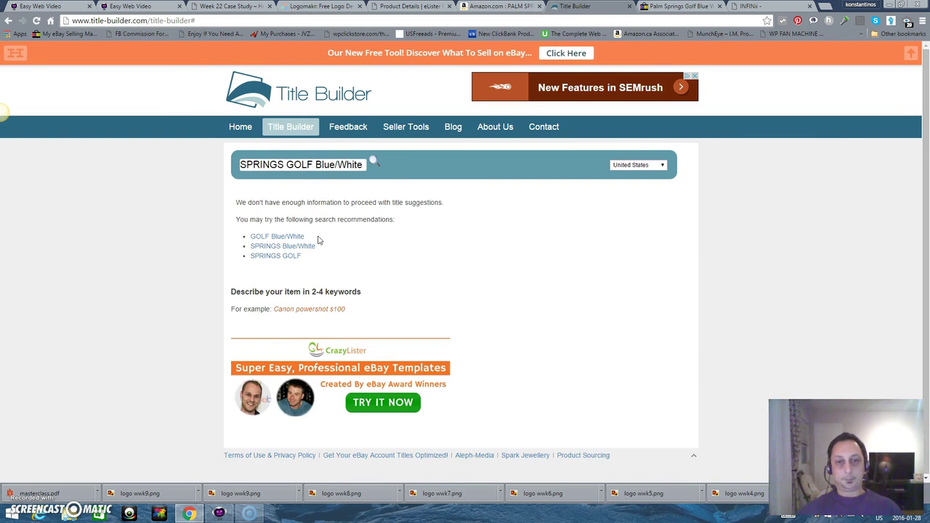
pyautogui.click(289, 237)
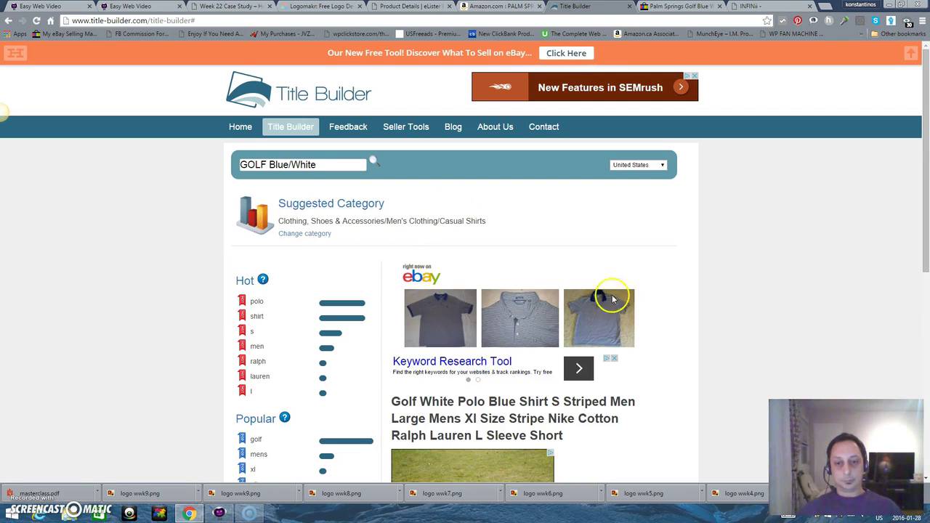
pyautogui.scroll(-3, 751, 346)
pyautogui.scroll(3, 750, 348)
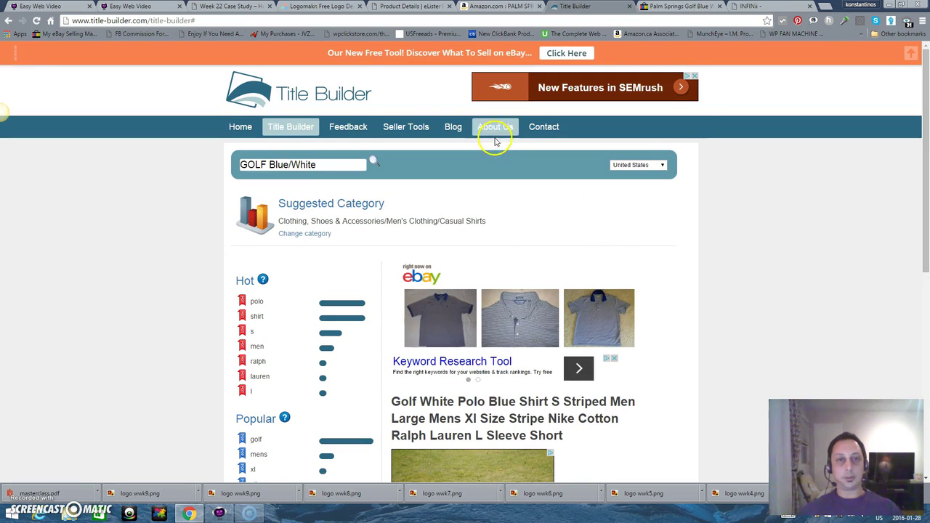
# Copy "Stand Bag" from the eLister Pro listing title and search Title Builder for "GOLF Stand Bag"
pyautogui.click(404, 8)
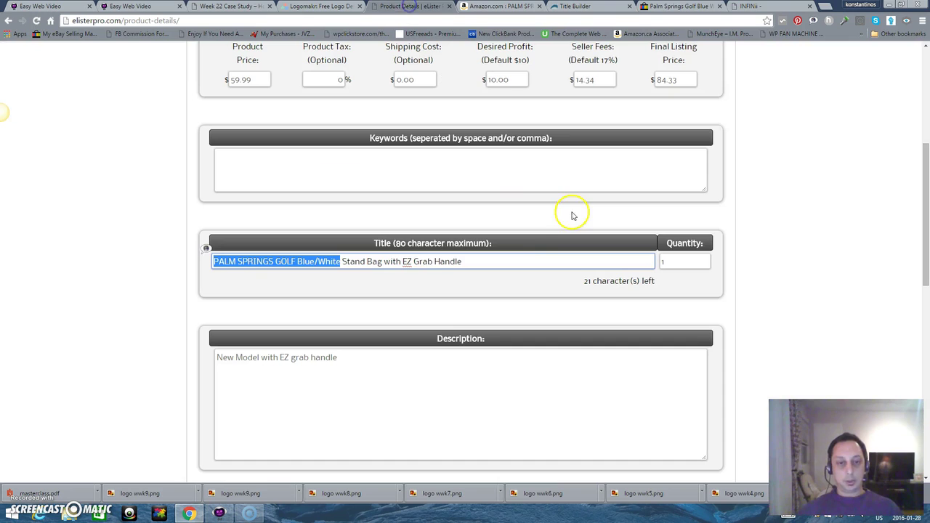
pyautogui.click(470, 263)
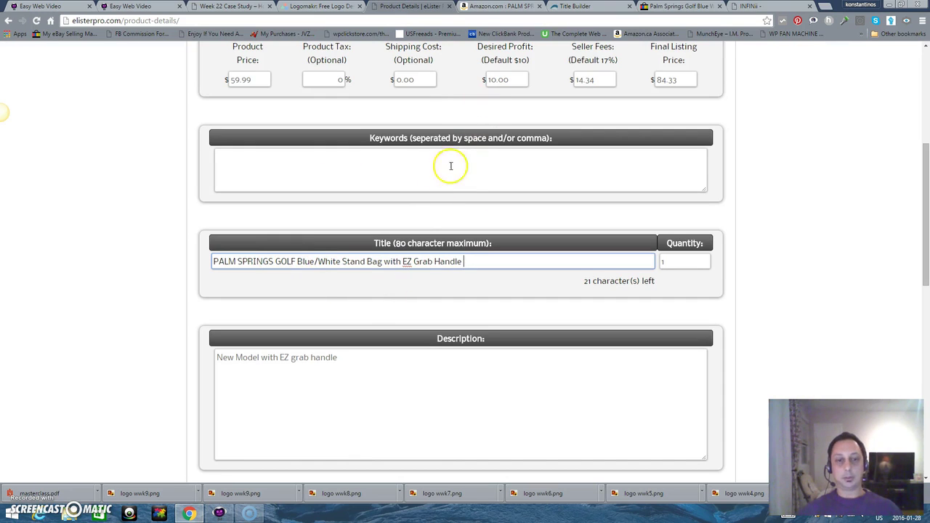
pyautogui.click(379, 261)
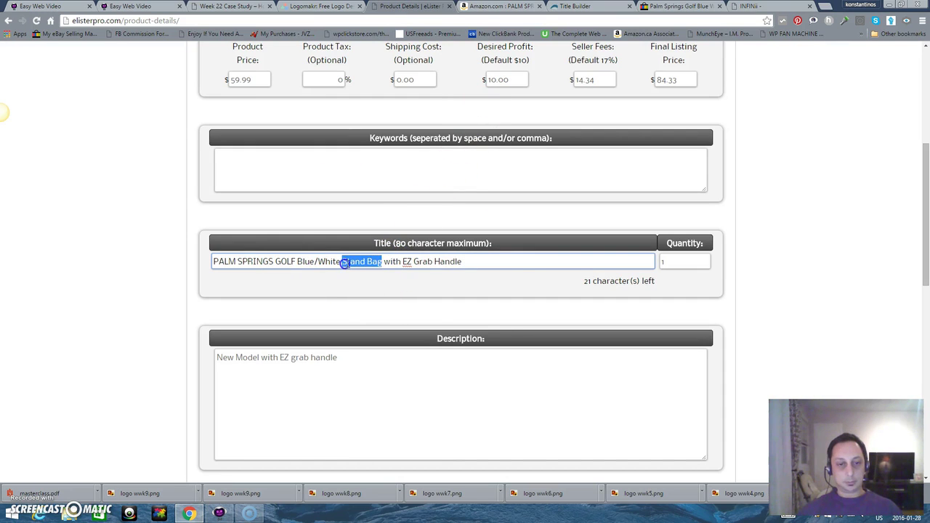
pyautogui.rightClick(345, 263)
pyautogui.click(372, 280)
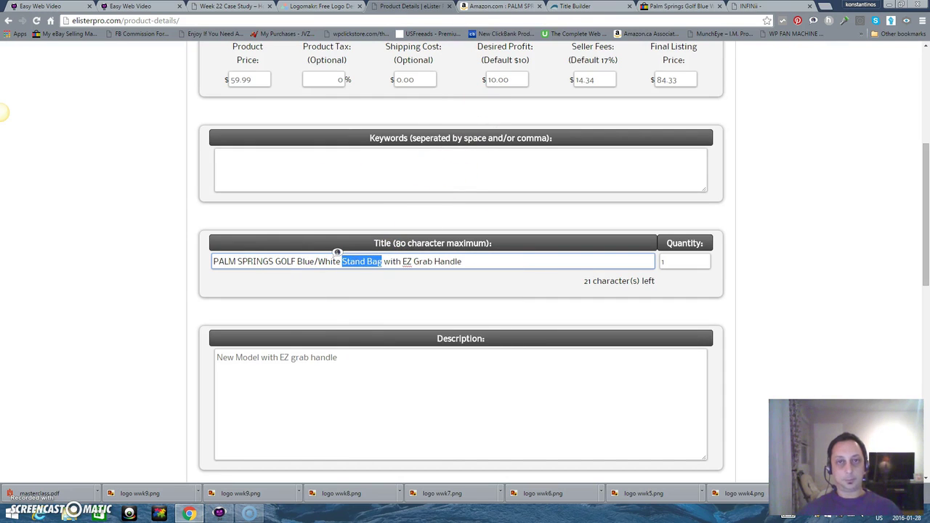
pyautogui.click(579, 5)
pyautogui.click(318, 165)
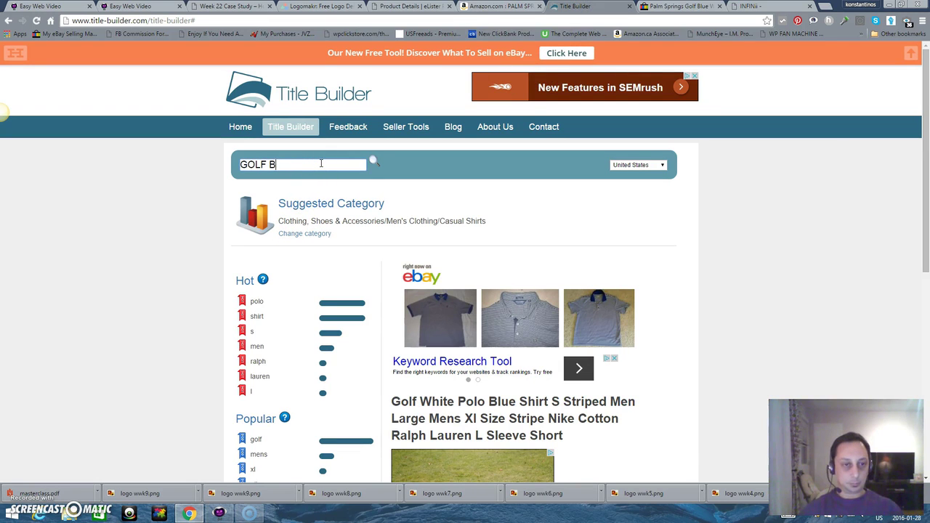
pyautogui.hotkey('ctrl', 'v')
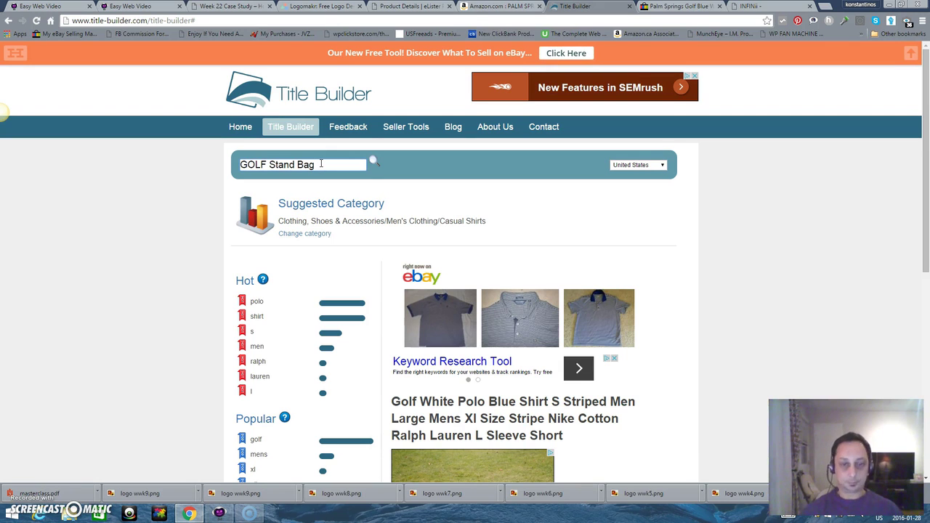
pyautogui.press('Return')
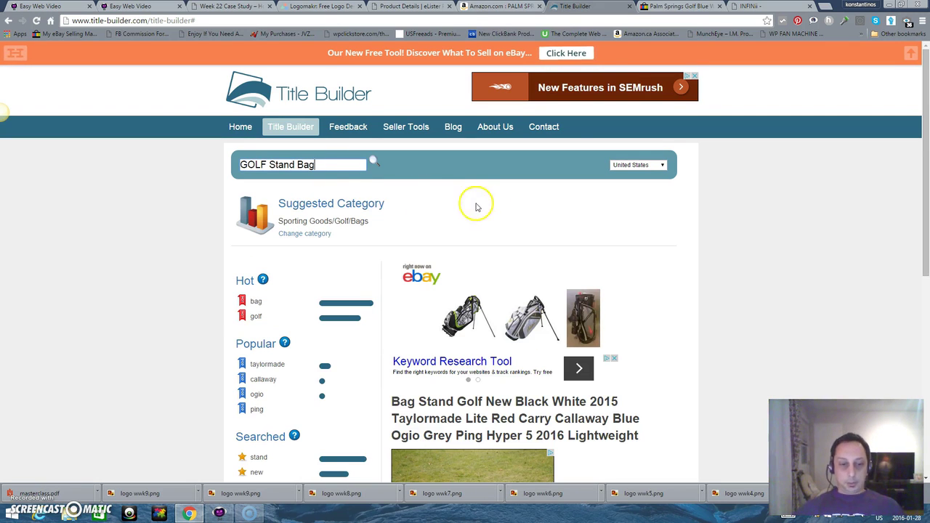
# Copy the full suggested keyword title beginning with "Bag Stand Golf New Black White 2015"
pyautogui.scroll(-2, 511, 208)
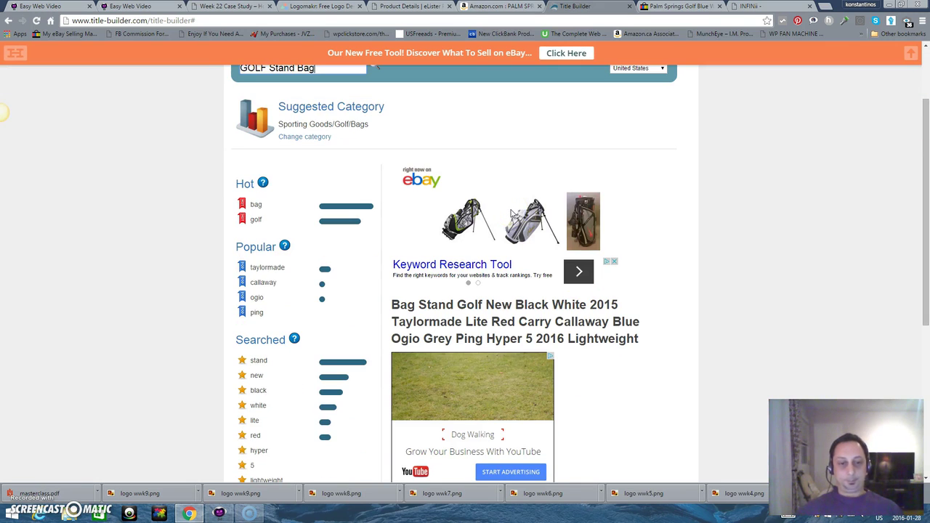
pyautogui.scroll(-1, 512, 213)
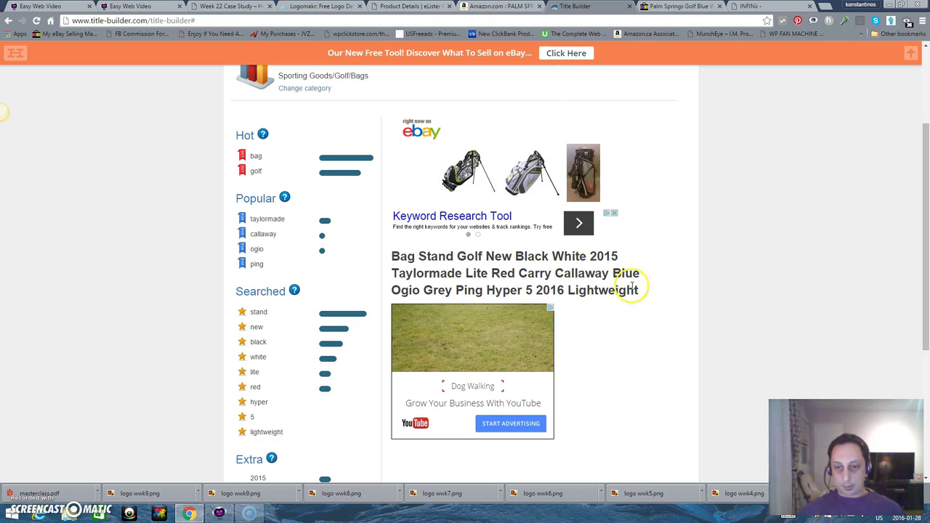
pyautogui.moveTo(638, 290); pyautogui.dragTo(396, 256)
pyautogui.rightClick(395, 256)
pyautogui.click(418, 263)
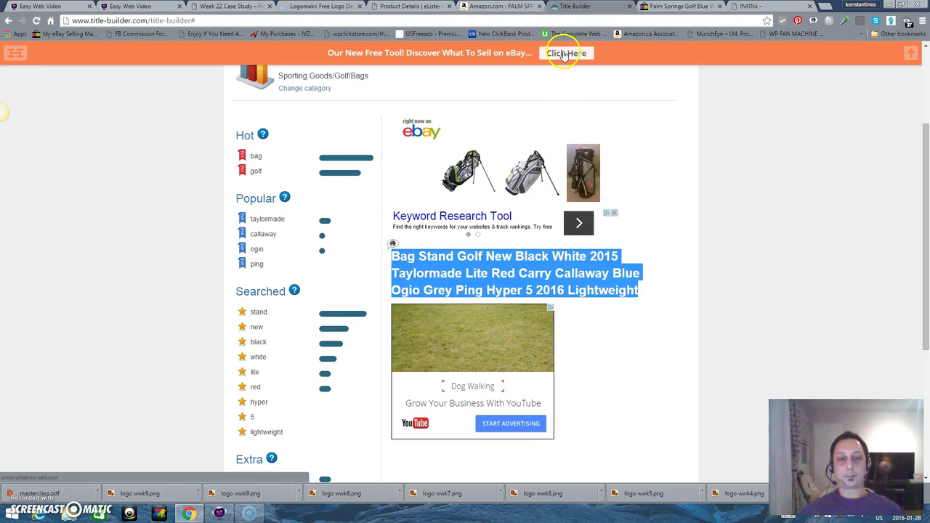
# Switch to the eLister Pro product details and paste the copied keyword title into the listing's keywords
pyautogui.click(402, 8)
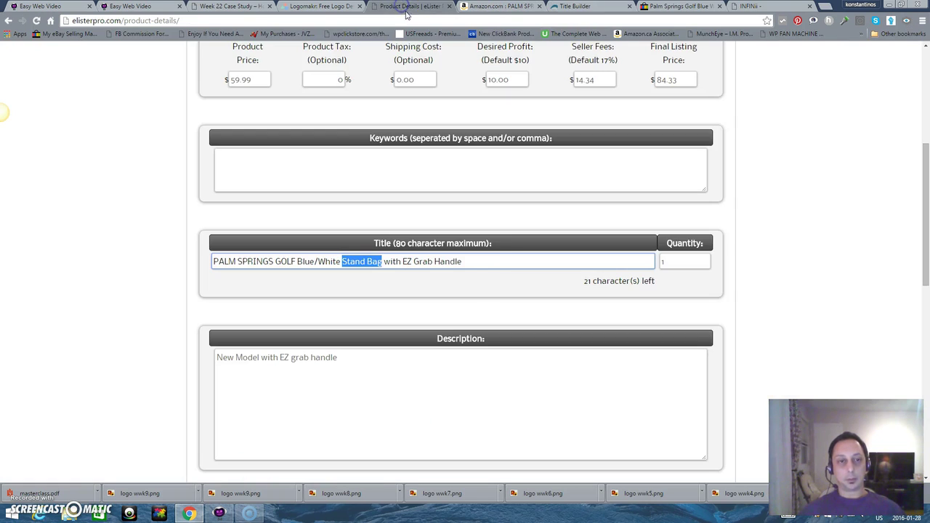
pyautogui.click(305, 163)
pyautogui.rightClick(306, 163)
pyautogui.click(346, 212)
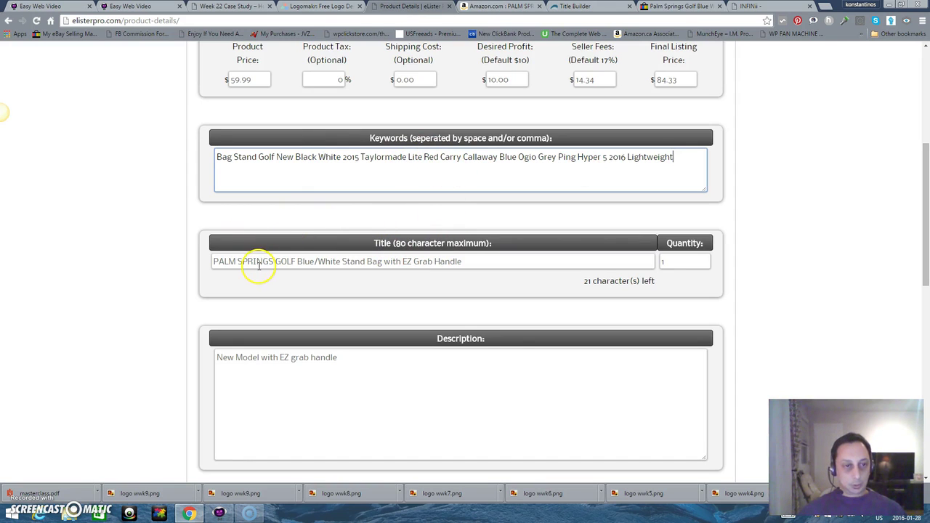
# Replace the listing title with "Golf Bag Stand Black-White"
pyautogui.click(475, 262)
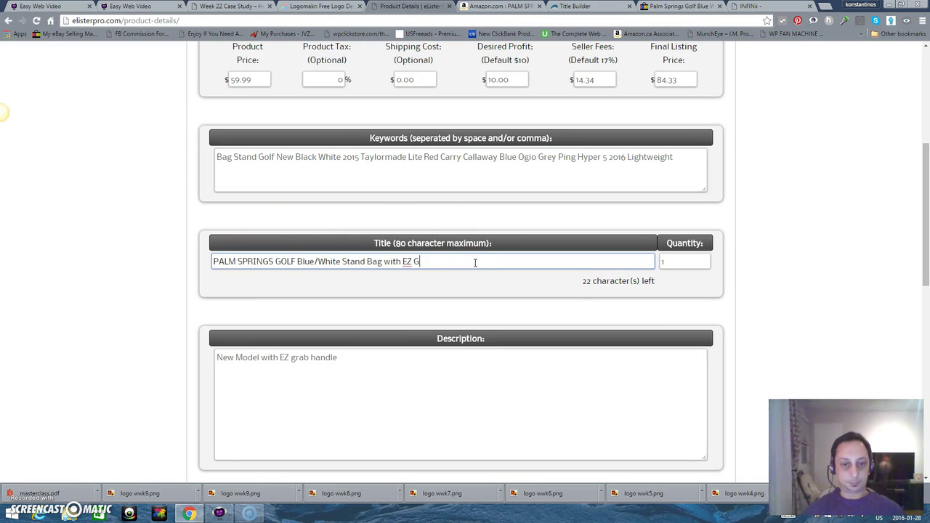
pyautogui.press('BackSpace')
pyautogui.press('BackSpace')
pyautogui.press('BackSpace')
pyautogui.press('BackSpace')
pyautogui.press('BackSpace')
pyautogui.press('BackSpace')
pyautogui.press('BackSpace')
pyautogui.press('BackSpace')
pyautogui.press('BackSpace')
pyautogui.press('BackSpace')
pyautogui.press('BackSpace')
pyautogui.press('BackSpace')
pyautogui.press('BackSpace')
pyautogui.press('BackSpace')
pyautogui.press('BackSpace')
pyautogui.press('BackSpace')
pyautogui.press('BackSpace')
pyautogui.press('BackSpace')
pyautogui.press('BackSpace')
pyautogui.press('BackSpace')
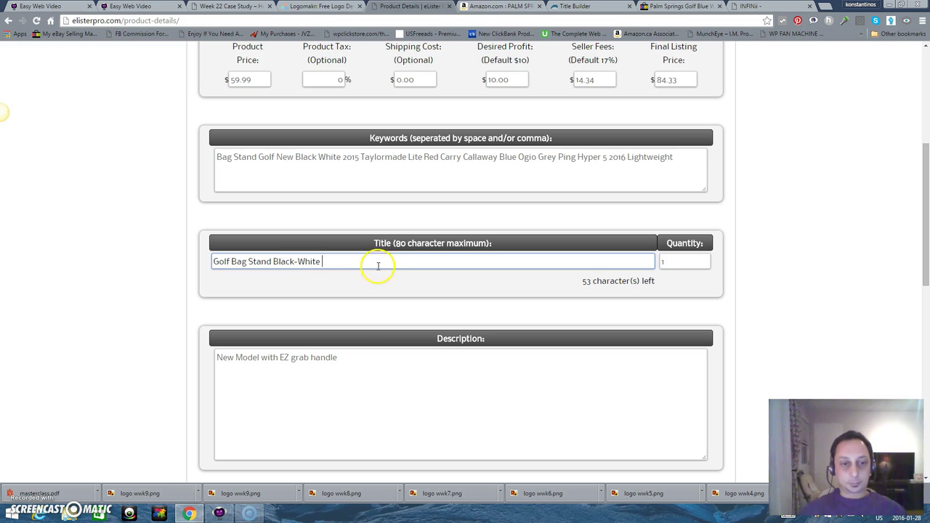
# Copy "EZ Grab Handle" from the Amazon product title and append it, followed by "Carry", to the eLister Pro listing title
pyautogui.click(502, 6)
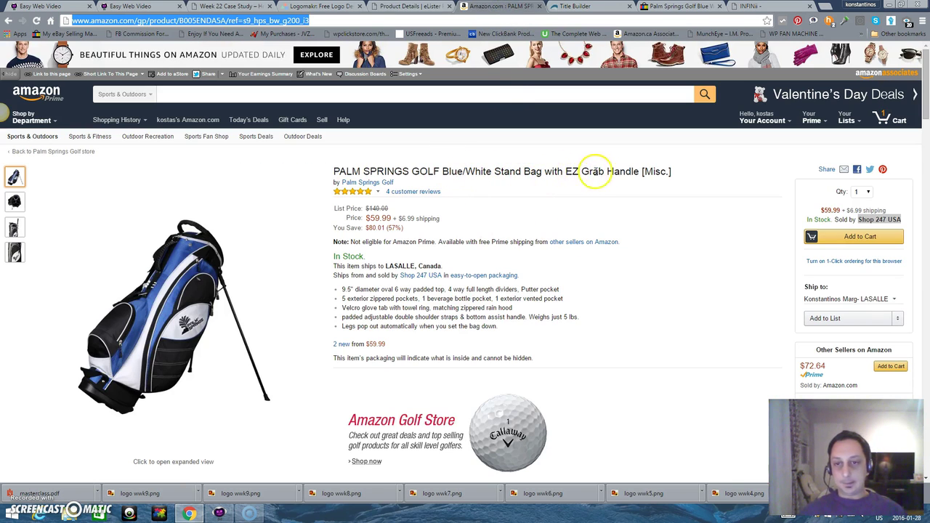
pyautogui.moveTo(638, 172); pyautogui.dragTo(570, 170)
pyautogui.rightClick(571, 170)
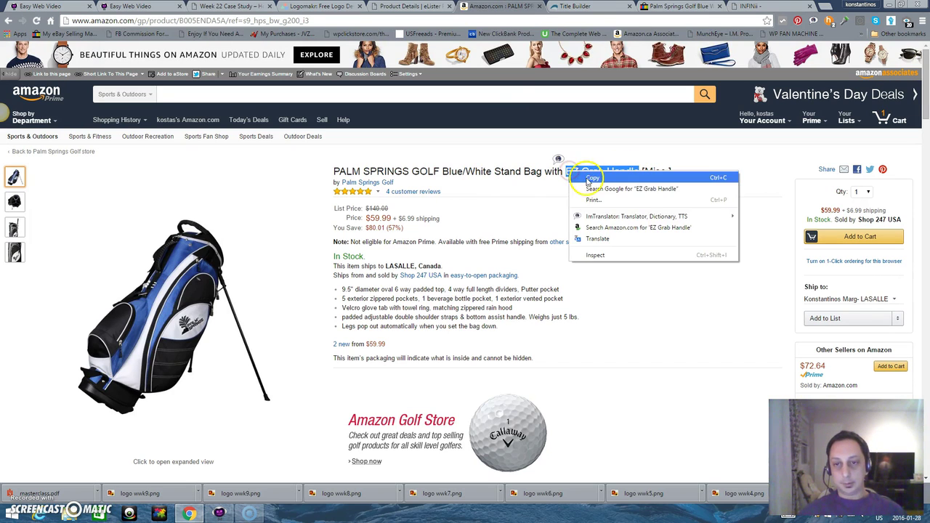
pyautogui.click(590, 178)
pyautogui.click(434, 16)
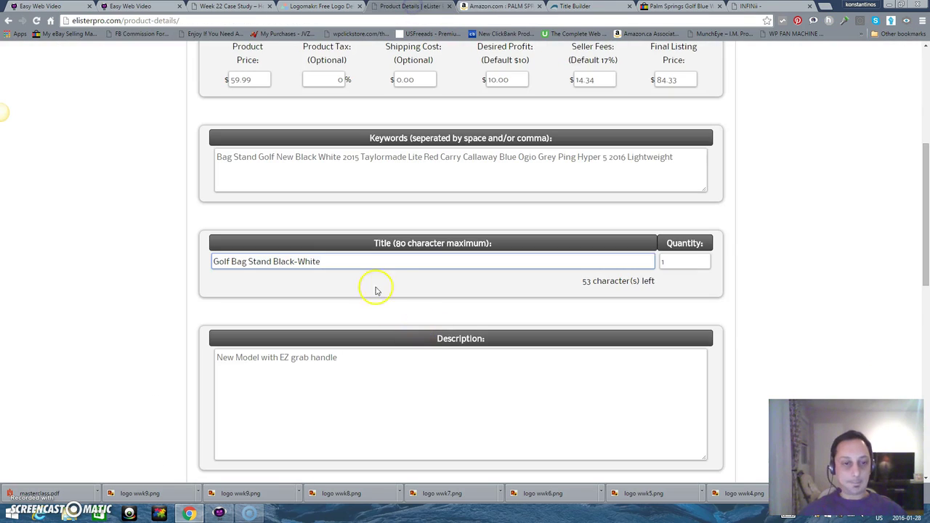
pyautogui.rightClick(355, 262)
pyautogui.click(378, 321)
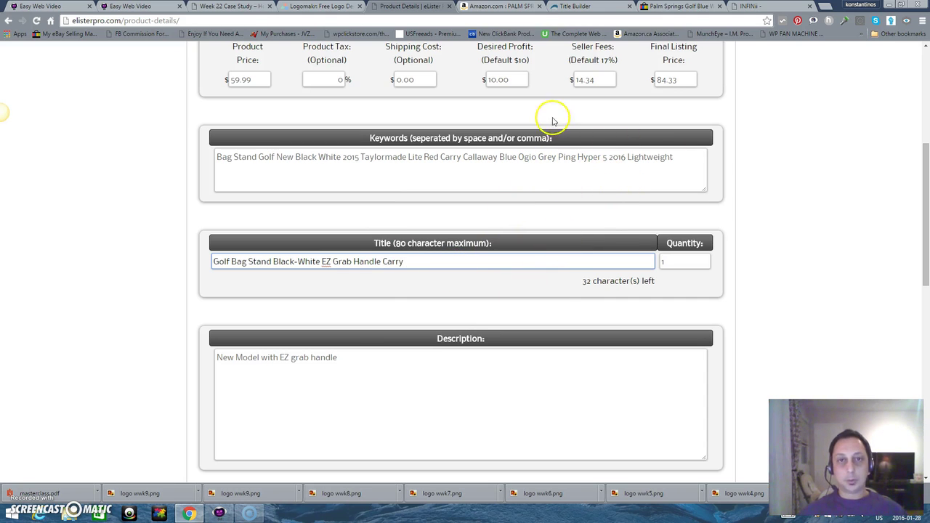
# Review the suggested hot, popular, searched and extra keywords for the golf stand bag in Title Builder
pyautogui.click(606, 7)
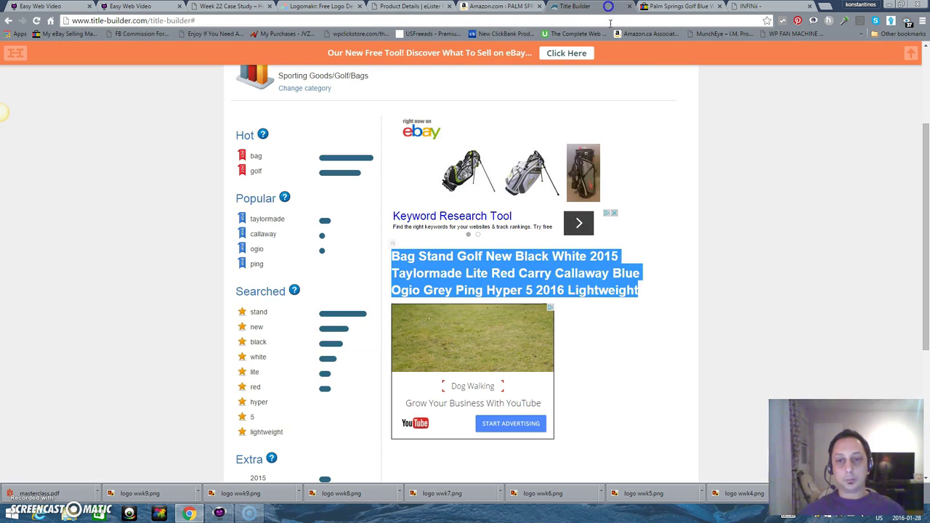
pyautogui.click(658, 205)
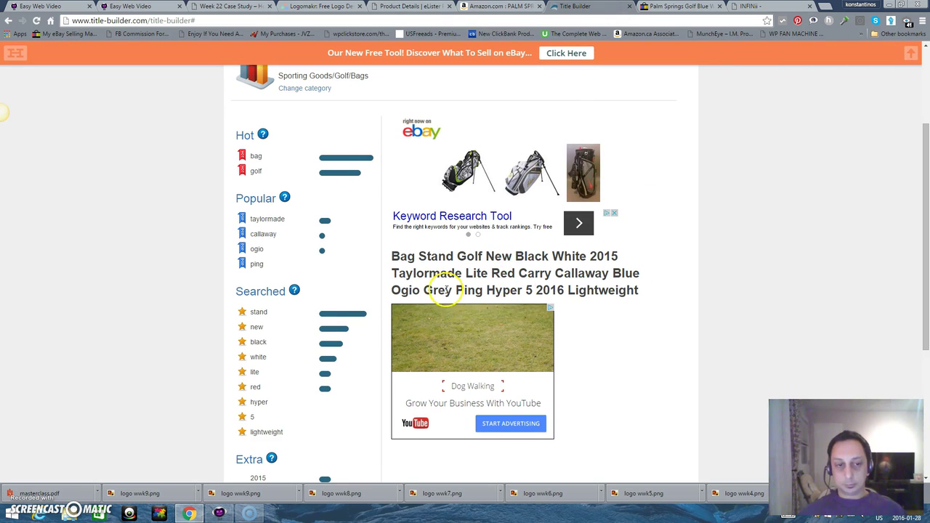
pyautogui.scroll(-3, 357, 266)
pyautogui.click(646, 301)
pyautogui.scroll(3, 646, 300)
pyautogui.scroll(-1, 645, 303)
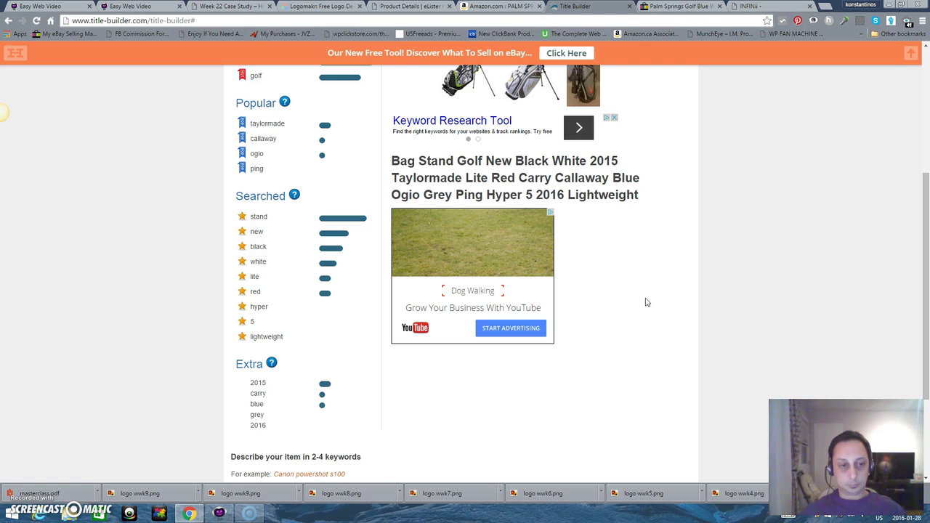
pyautogui.scroll(1, 646, 301)
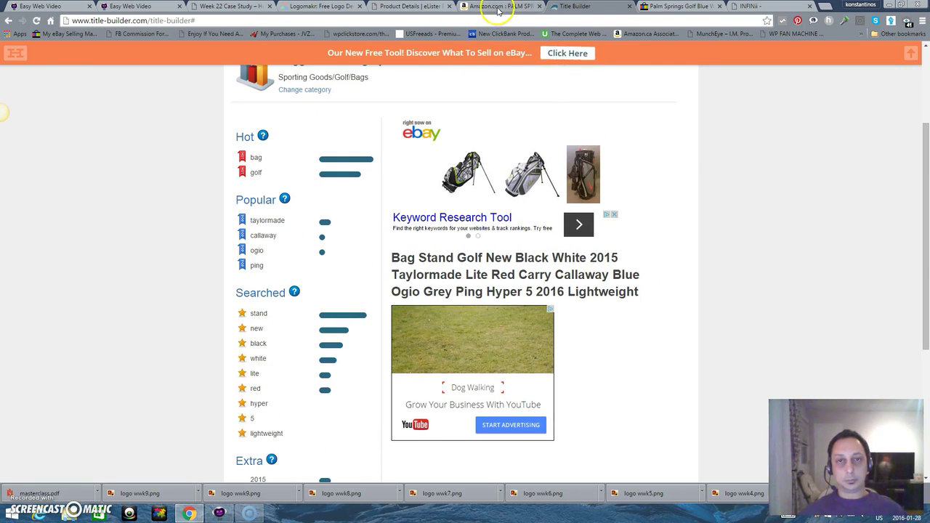
# Copy "shoulder straps" from the Amazon product's feature bullets and append it to the eLister Pro listing title
pyautogui.click(499, 8)
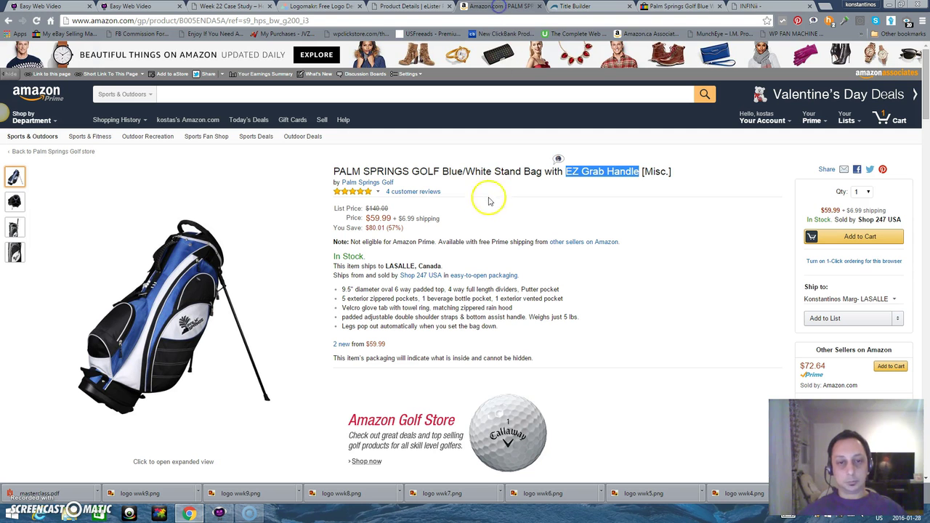
pyautogui.click(558, 289)
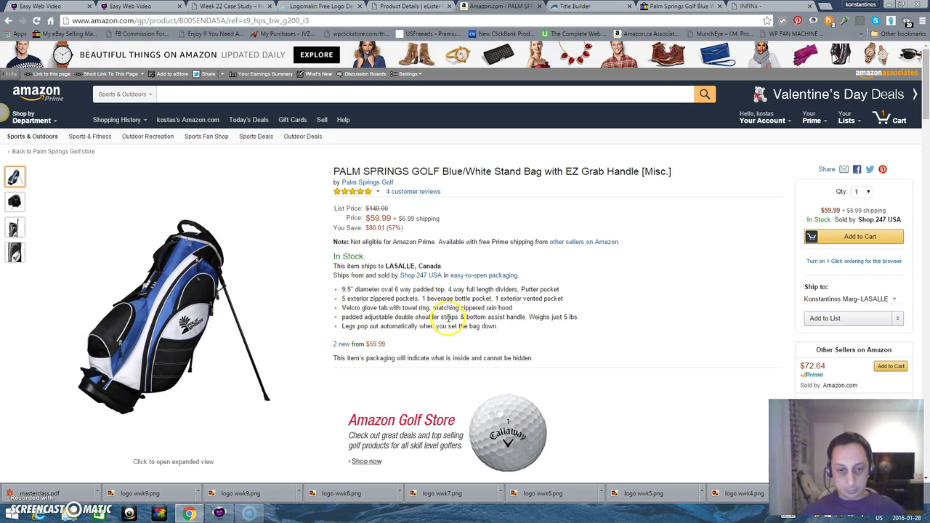
pyautogui.press('F5')
pyautogui.moveTo(458, 318); pyautogui.dragTo(419, 316)
pyautogui.rightClick(418, 316)
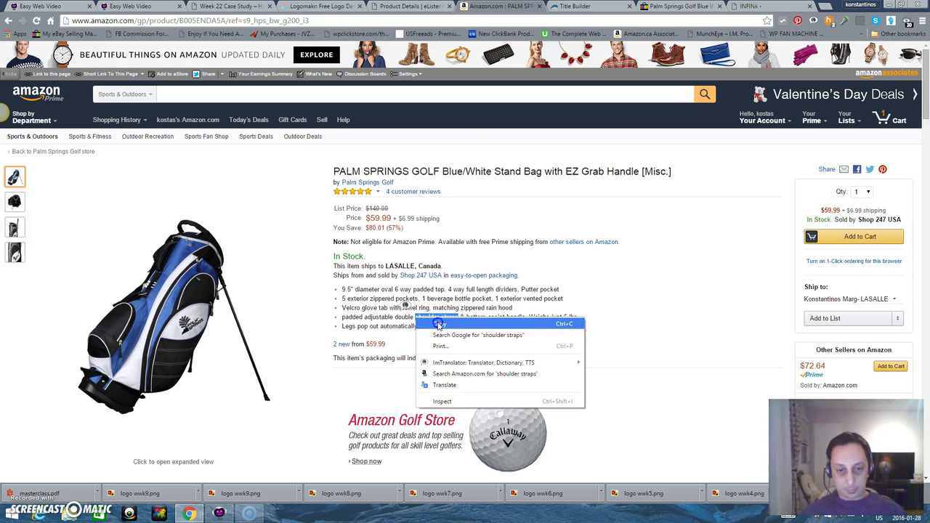
pyautogui.click(436, 322)
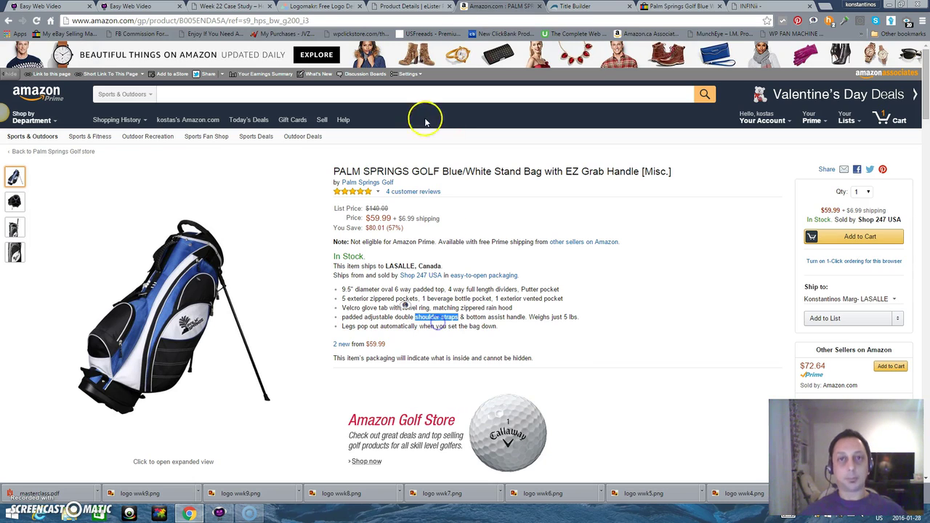
pyautogui.click(409, 7)
pyautogui.rightClick(428, 263)
pyautogui.click(468, 322)
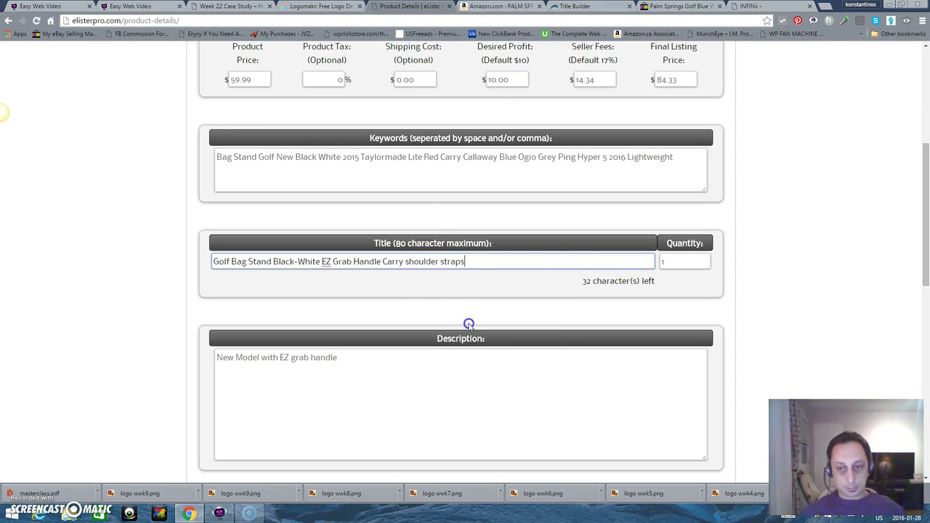
# Capitalize the last two words of the listing title so they read "Shoulder Straps"
pyautogui.click(407, 262)
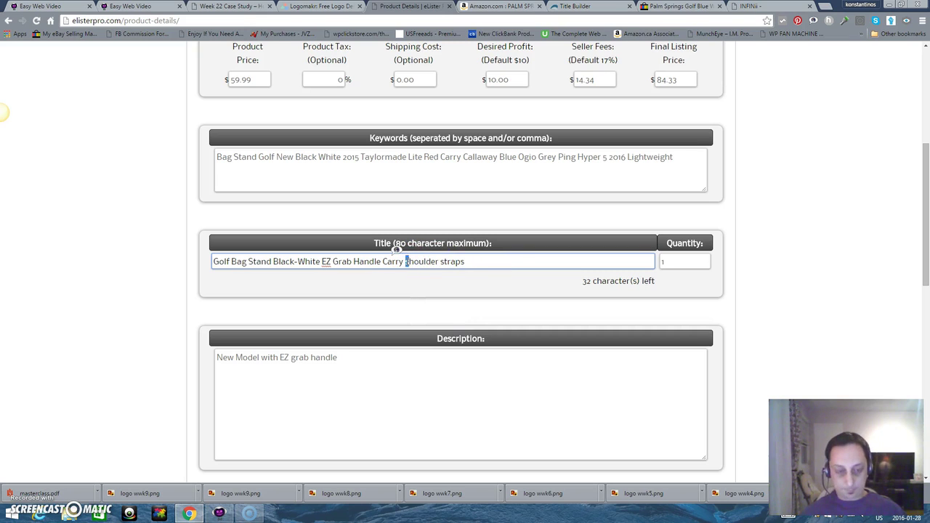
pyautogui.write('S')
pyautogui.click(444, 262)
pyautogui.hotkey('shift', 'Right')
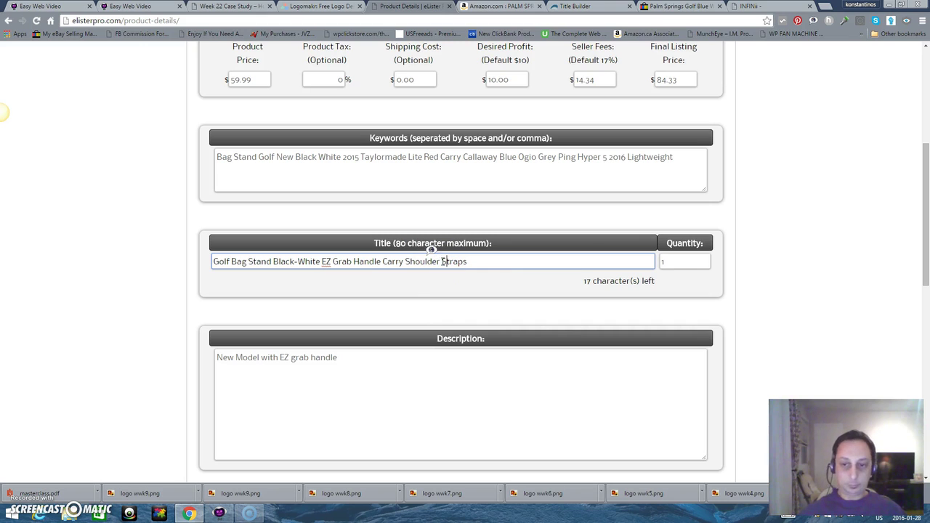
pyautogui.click(492, 263)
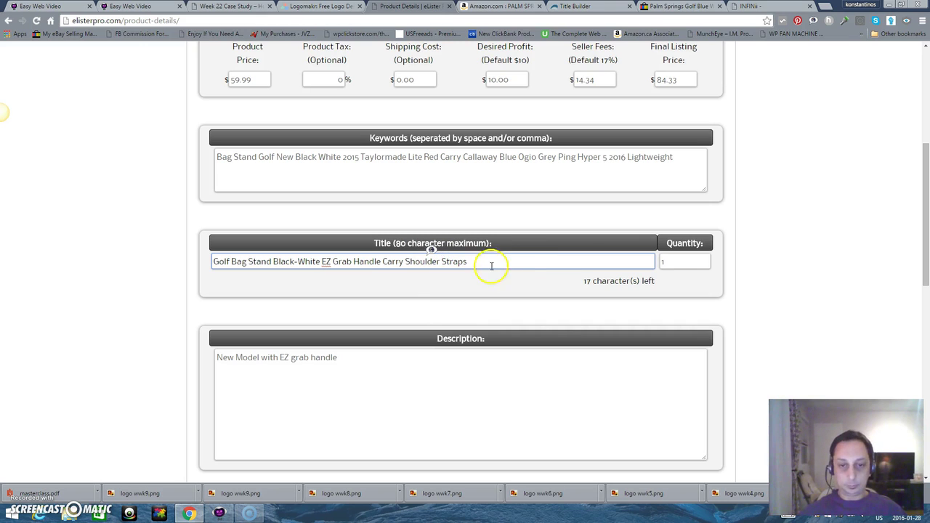
pyautogui.click(331, 260)
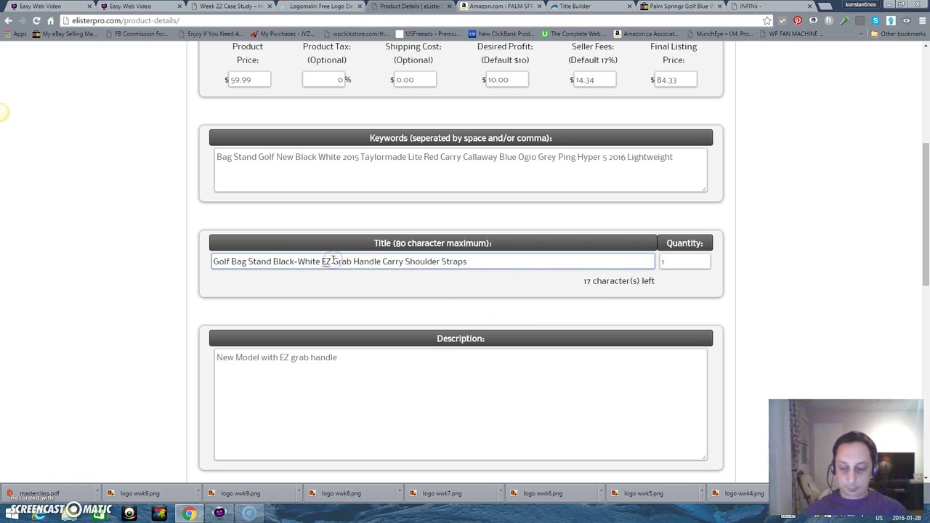
pyautogui.press('BackSpace')
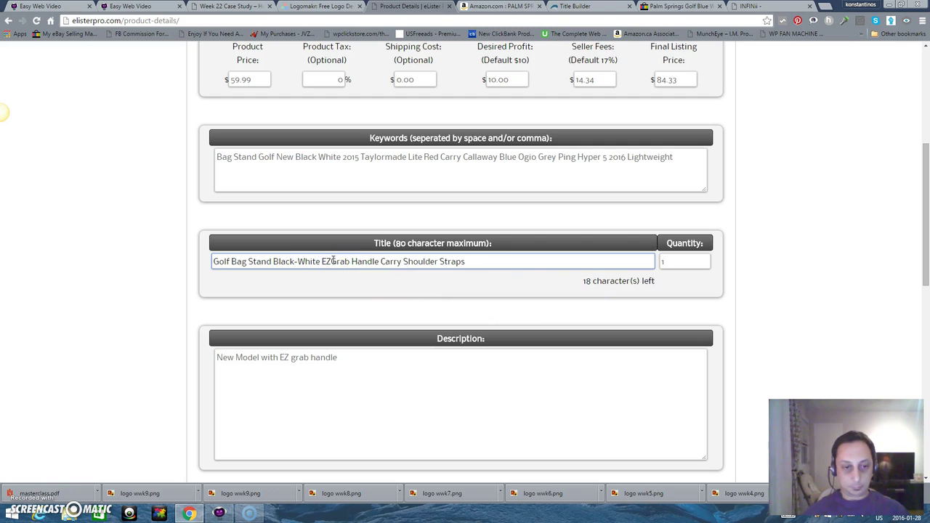
pyautogui.click(478, 261)
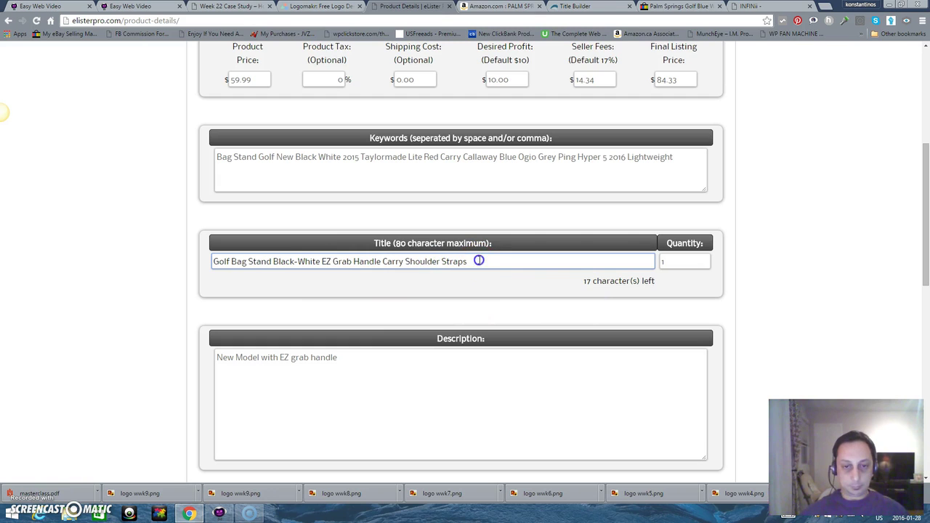
# Check the Amazon page and Title Builder for further terms, then append "Light Weight New" to the eLister Pro listing title
pyautogui.click(507, 8)
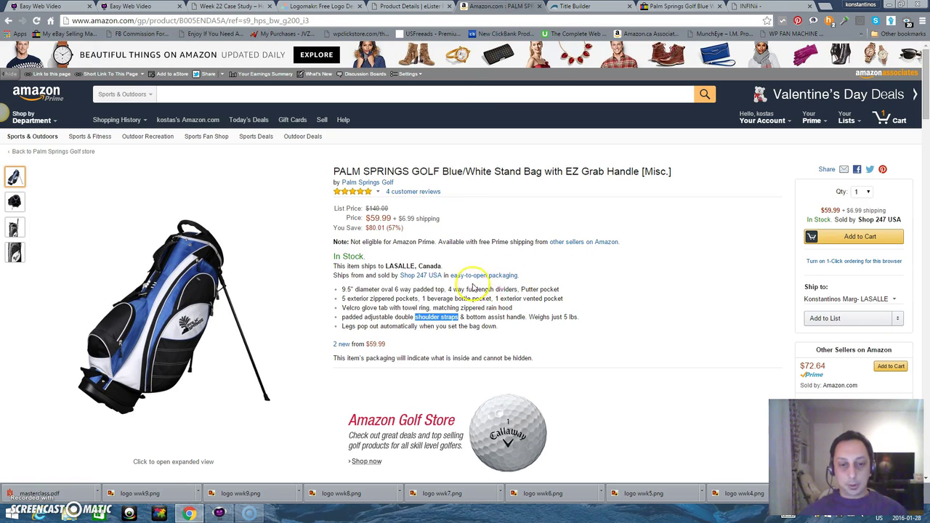
pyautogui.click(574, 7)
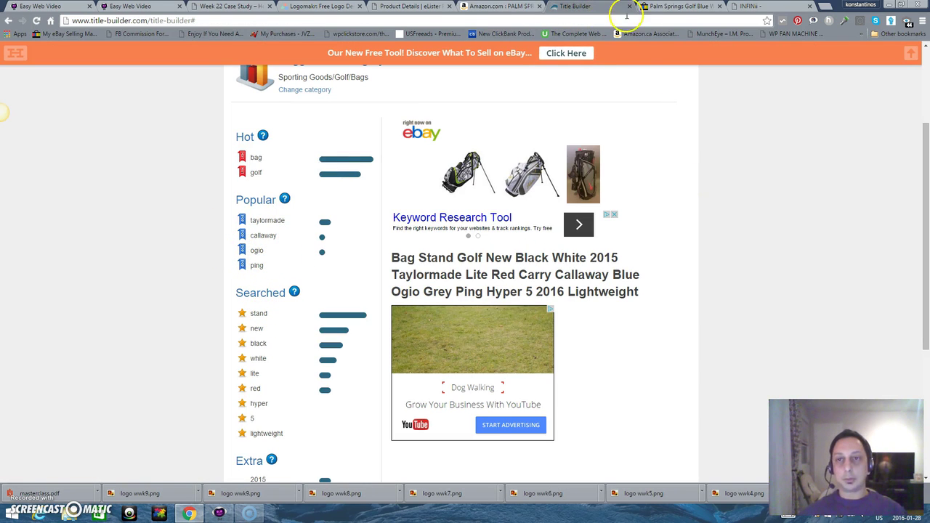
pyautogui.click(485, 6)
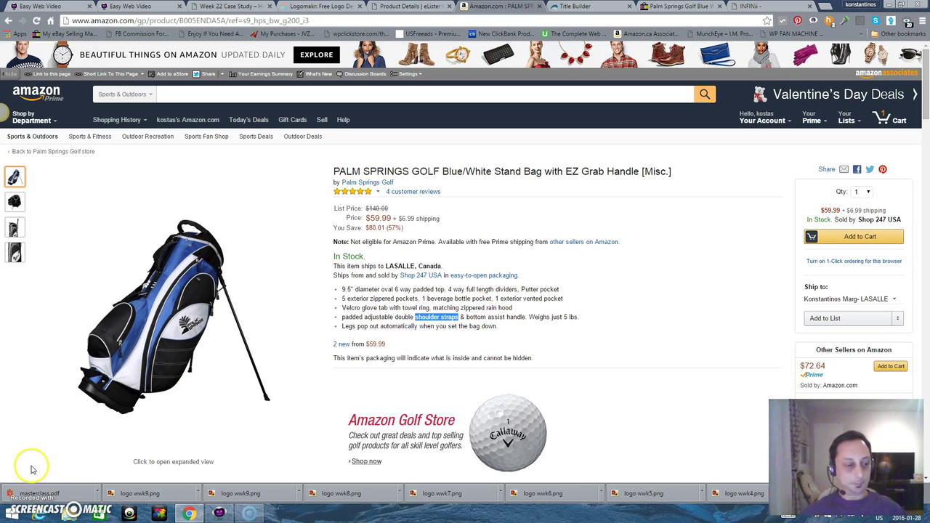
pyautogui.hotkey('ctrl', 'shift', 'Tab')
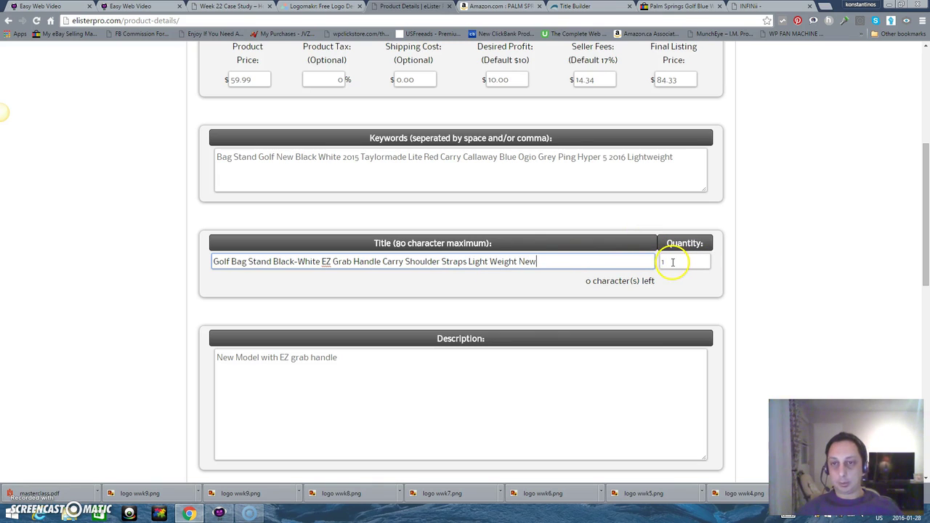
# Copy the listing title without its final "New" and paste it over "Model with EZ grab handle" in the description
pyautogui.scroll(-1, 617, 298)
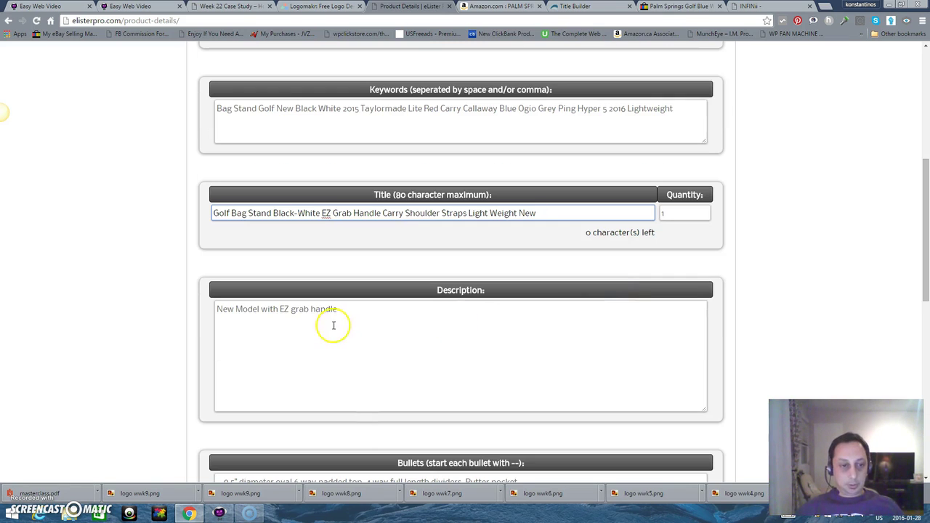
pyautogui.scroll(-2, 331, 316)
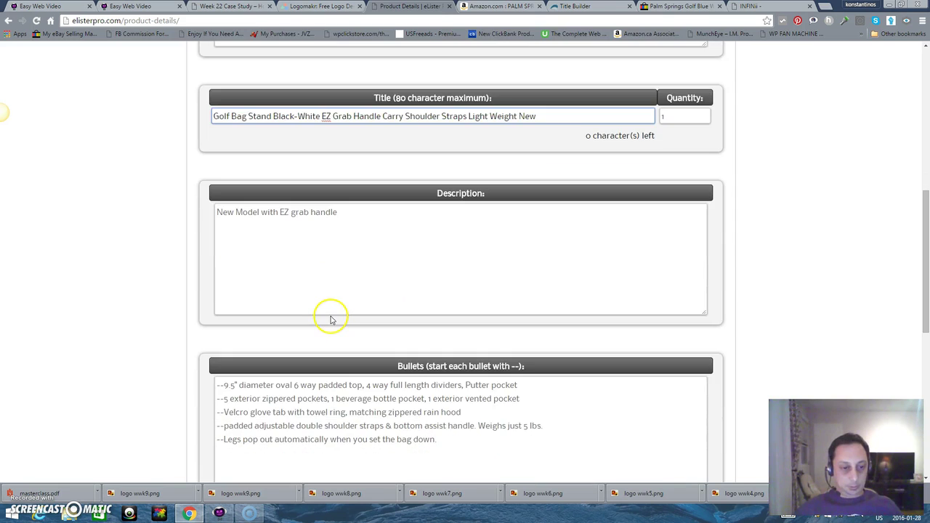
pyautogui.scroll(1, 330, 319)
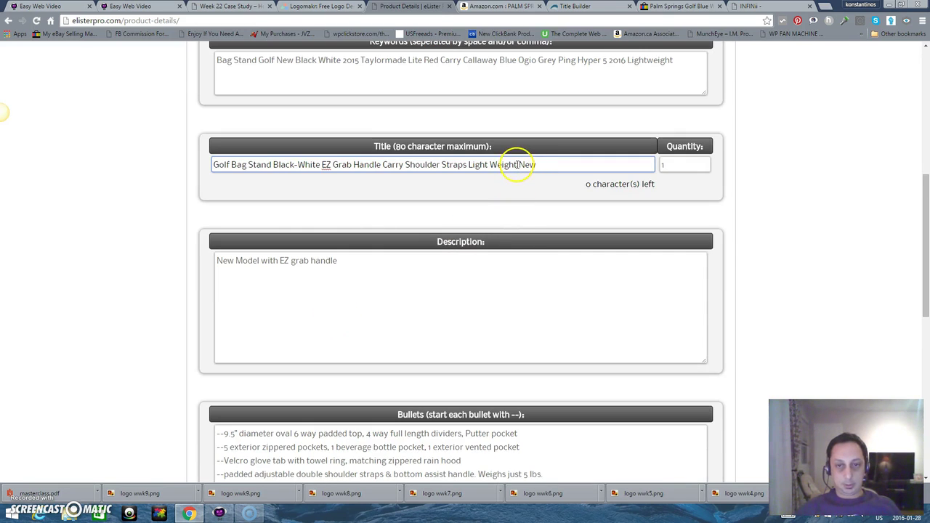
pyautogui.moveTo(502, 165); pyautogui.dragTo(194, 163)
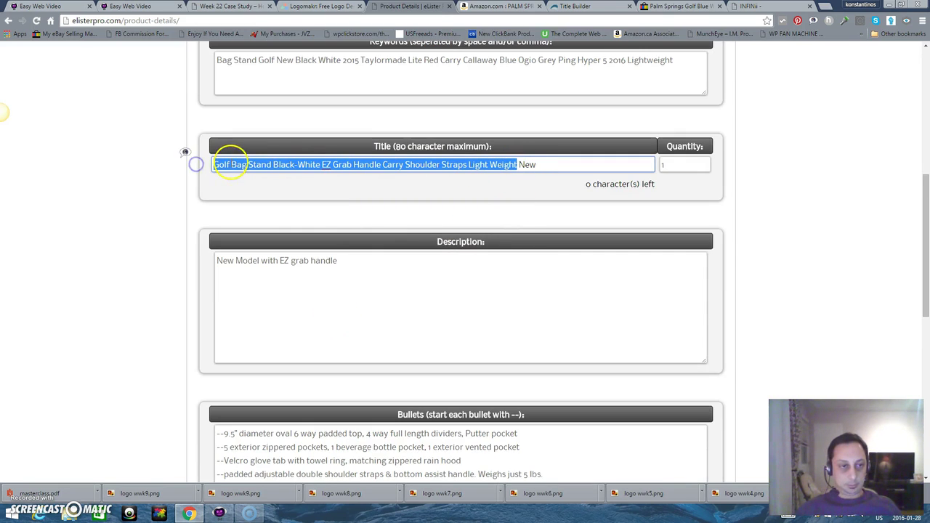
pyautogui.rightClick(231, 166)
pyautogui.click(254, 181)
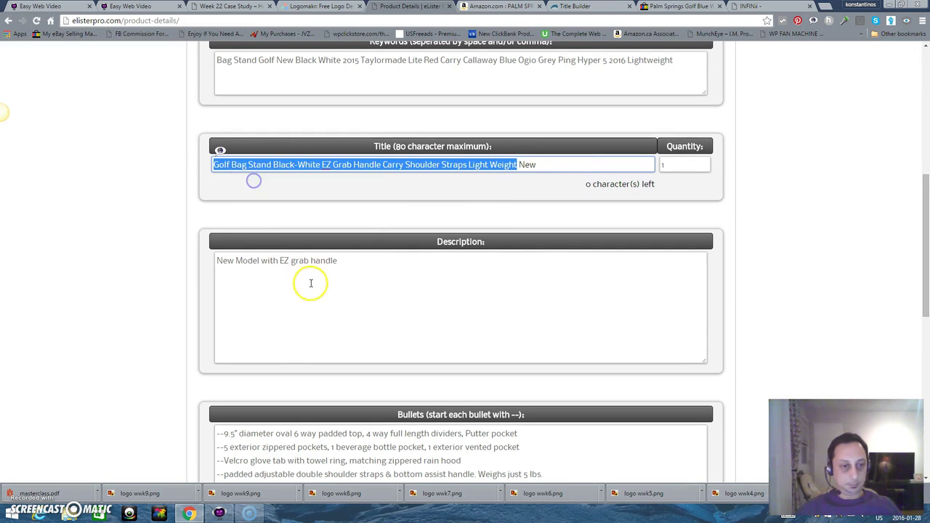
pyautogui.moveTo(342, 260); pyautogui.dragTo(246, 258)
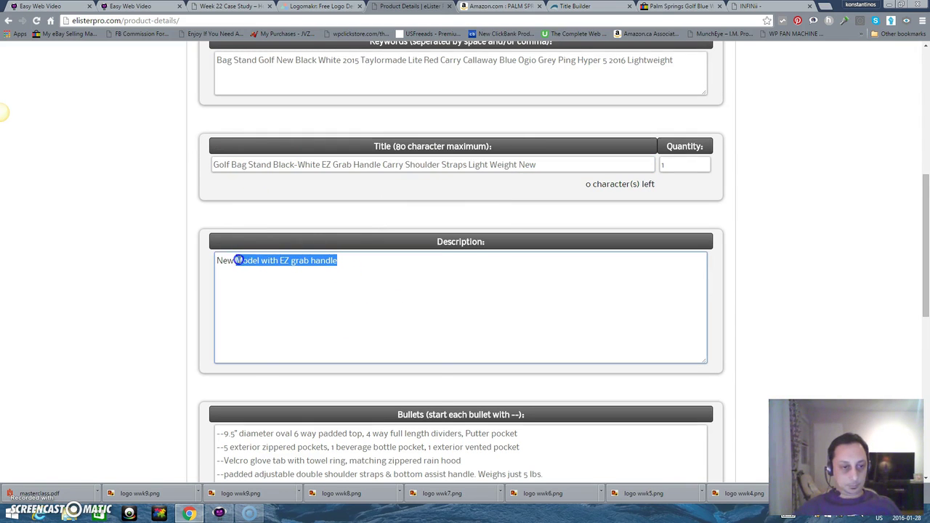
pyautogui.rightClick(237, 260)
pyautogui.click(276, 290)
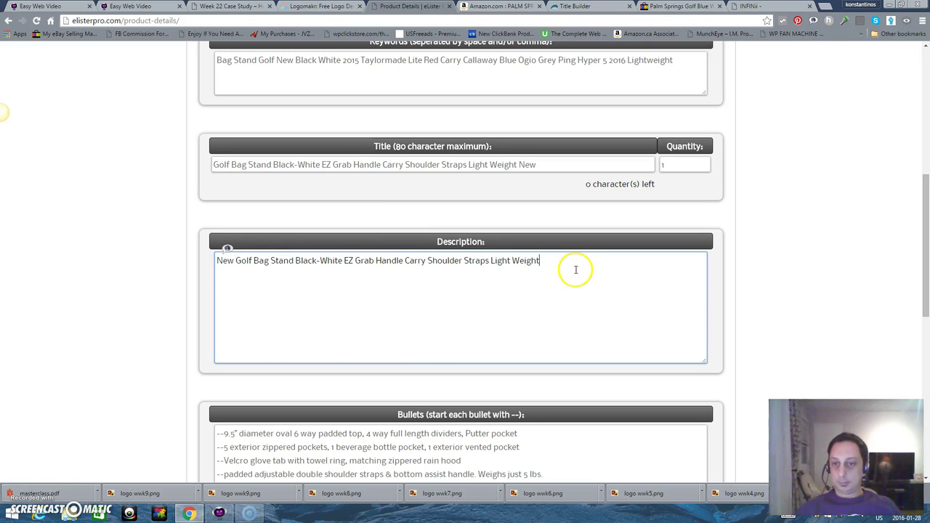
# Submit the edited product details and look over the available listing templates
pyautogui.scroll(-2, 571, 280)
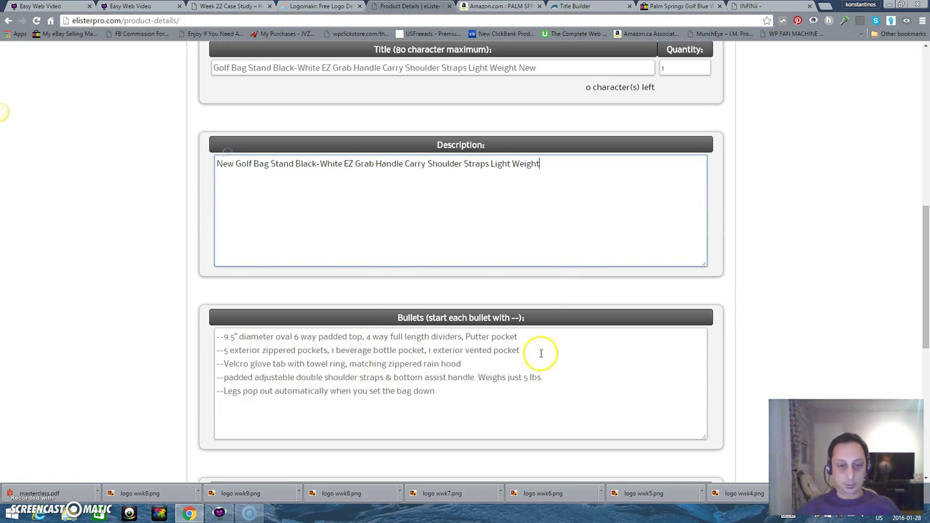
pyautogui.scroll(-2, 540, 353)
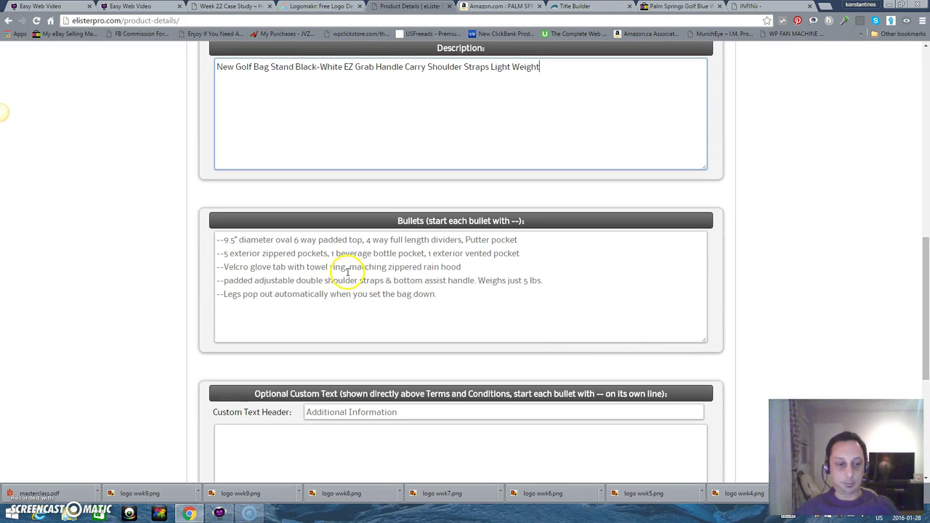
pyautogui.scroll(-5, 386, 276)
pyautogui.click(490, 342)
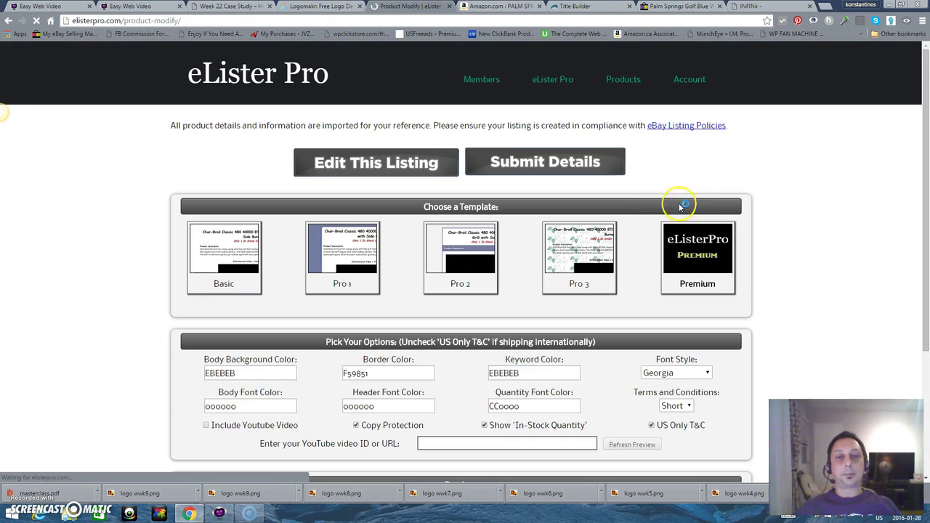
pyautogui.scroll(-1, 783, 205)
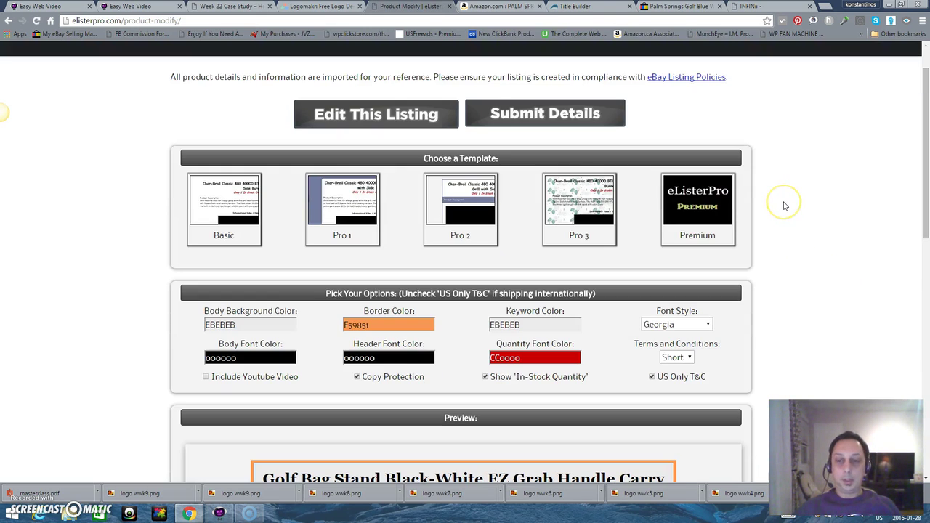
pyautogui.click(325, 208)
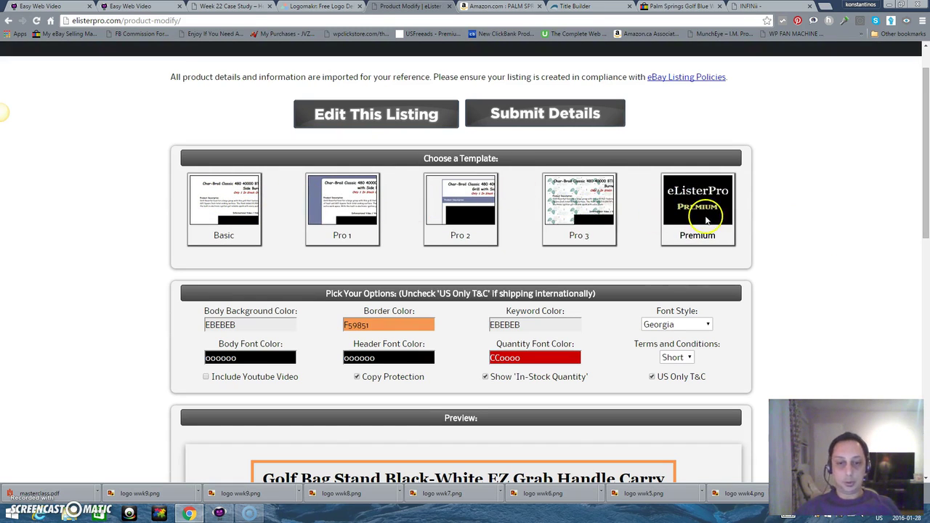
# Look over the template options, including the terms and conditions choices, and check the listing preview down to the terms of sale
pyautogui.scroll(-2, 706, 221)
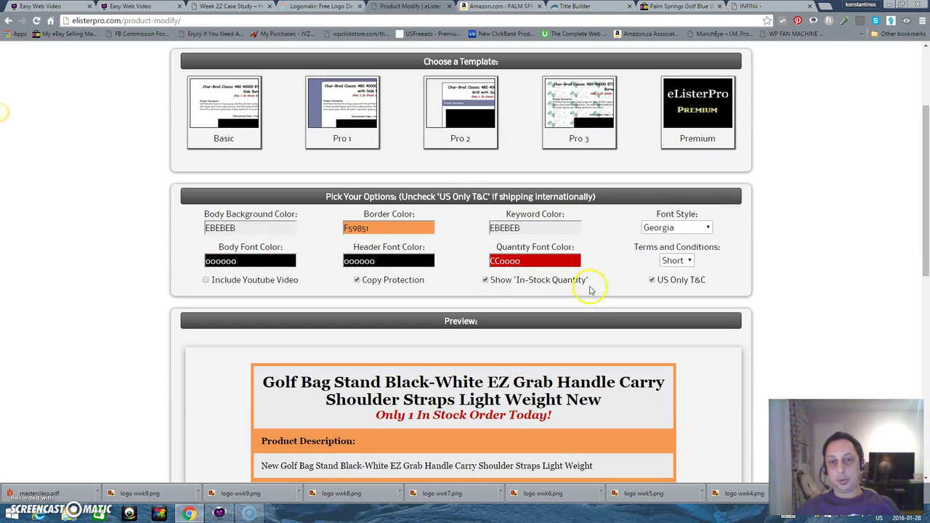
pyautogui.scroll(-1, 574, 280)
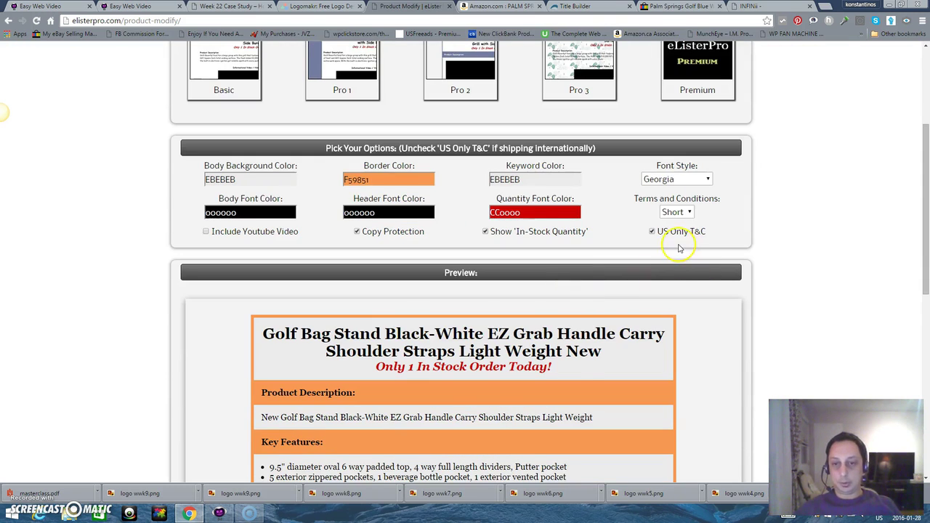
pyautogui.scroll(-5, 679, 248)
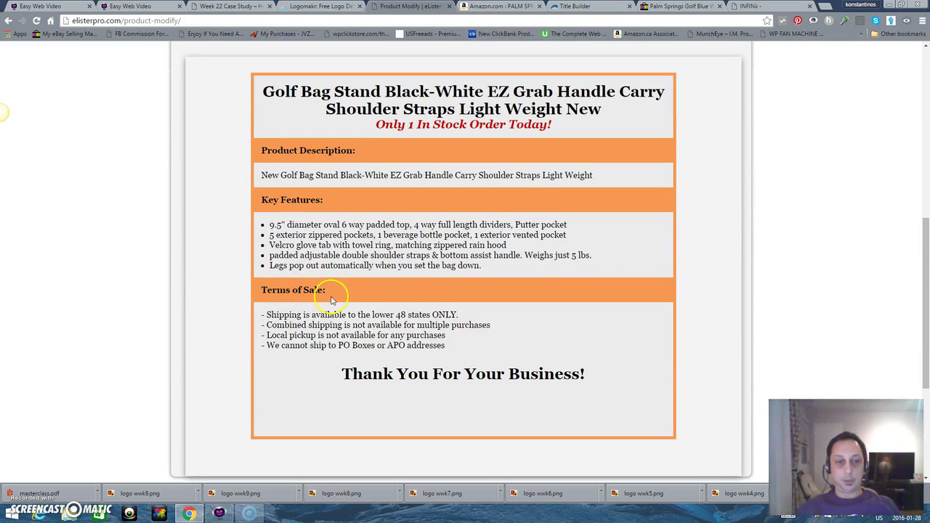
pyautogui.scroll(4, 706, 260)
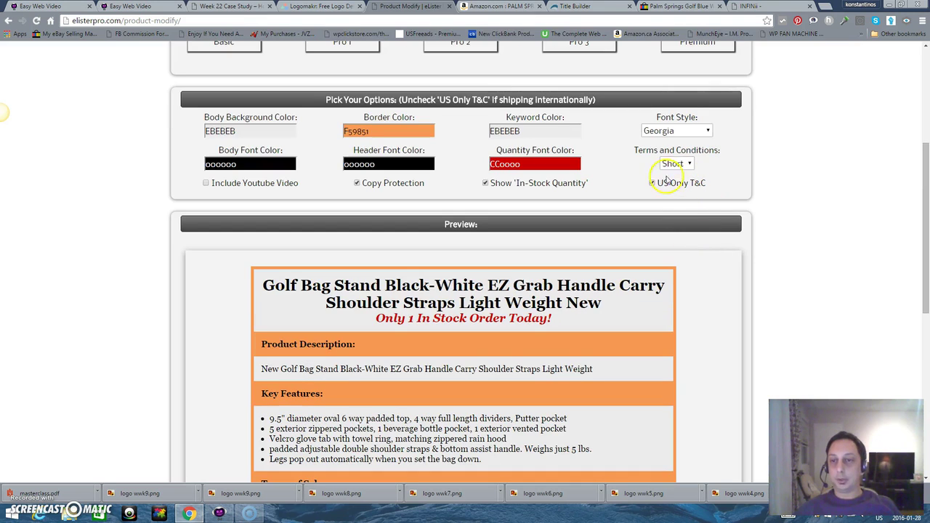
pyautogui.click(693, 164)
pyautogui.click(730, 174)
pyautogui.scroll(-1, 542, 196)
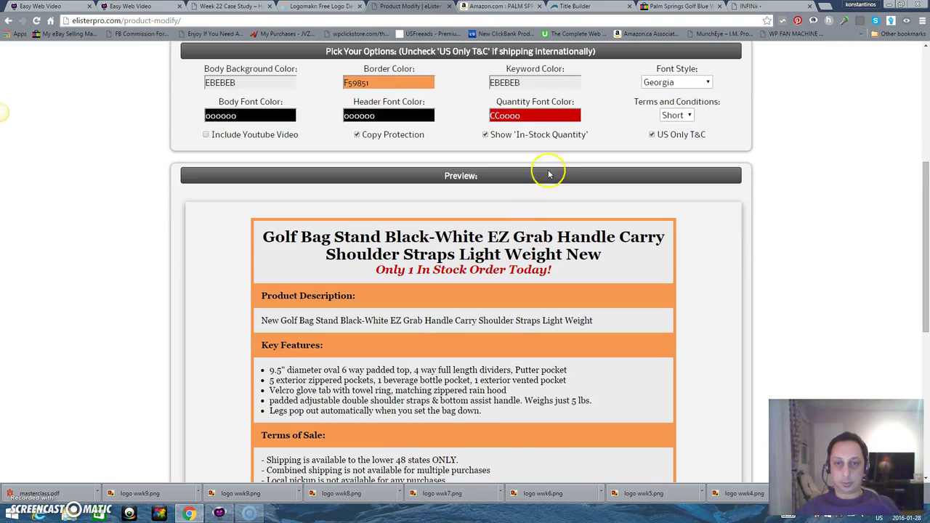
pyautogui.scroll(2, 690, 218)
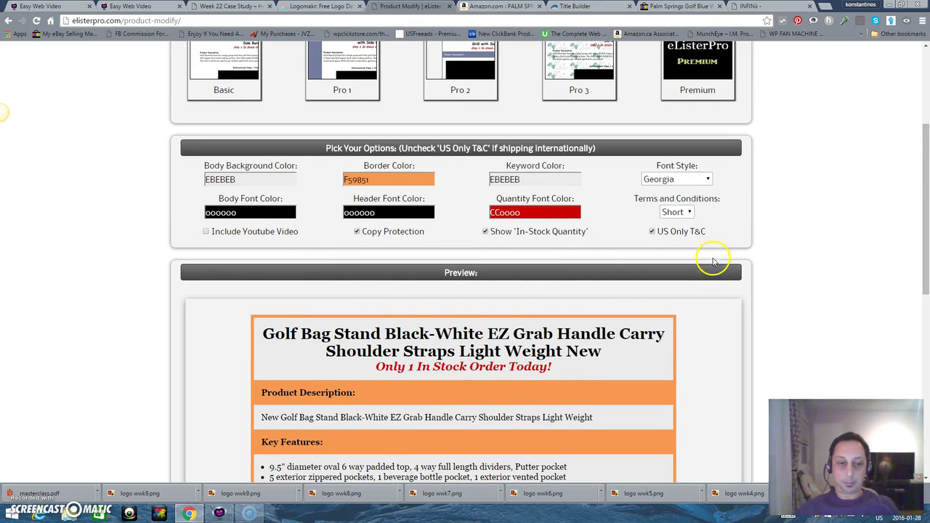
# Check the rest of the listing preview and submit the template details to generate the eBay description listing code
pyautogui.scroll(-6, 623, 266)
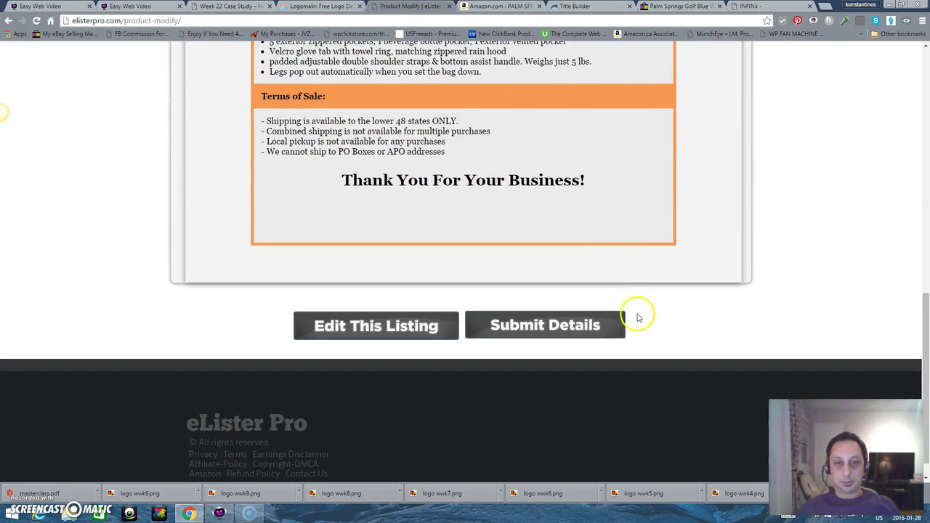
pyautogui.scroll(7, 637, 317)
pyautogui.scroll(-7, 637, 317)
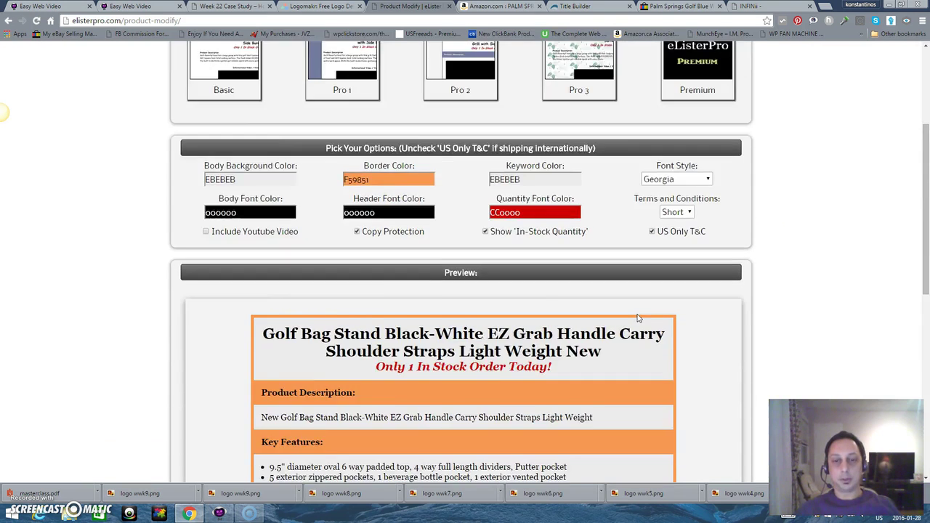
pyautogui.click(538, 302)
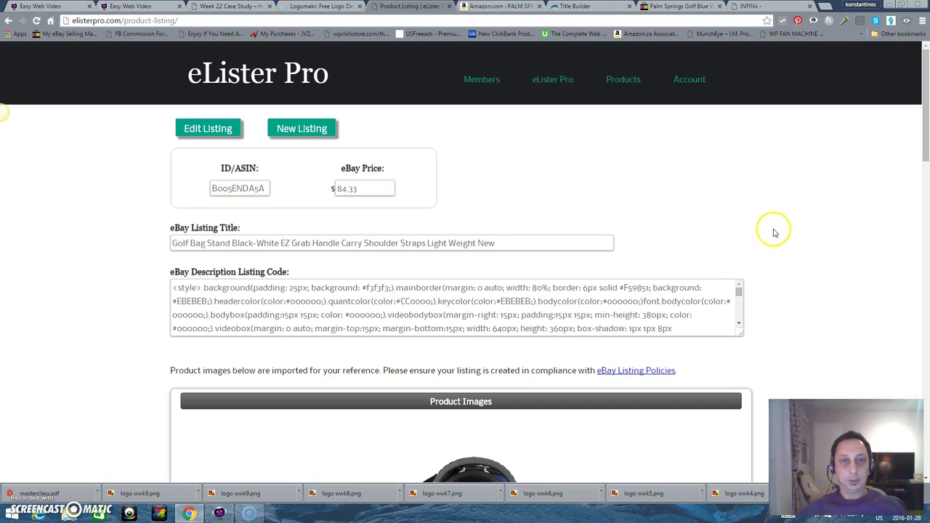
# Examine the generated listing's eBay price, title, description code and all of the imported product images
pyautogui.scroll(-1, 777, 218)
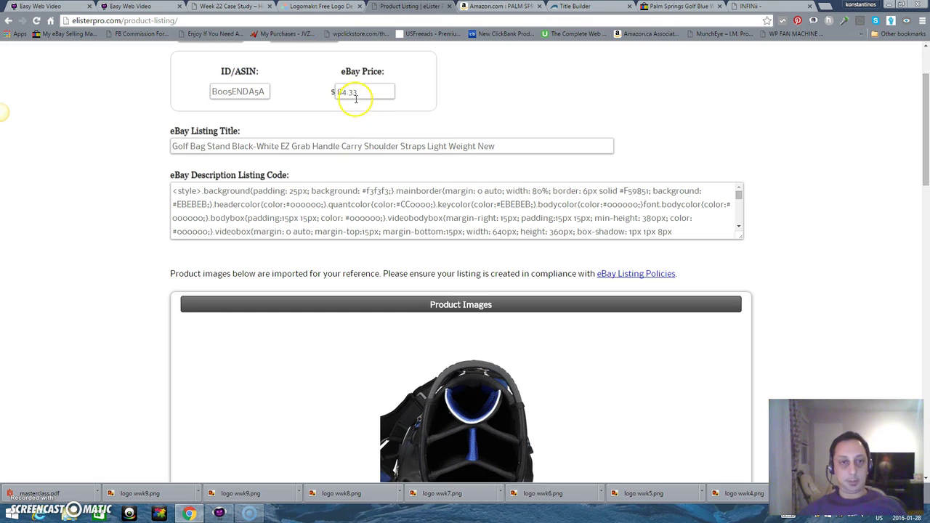
pyautogui.scroll(-3, 781, 269)
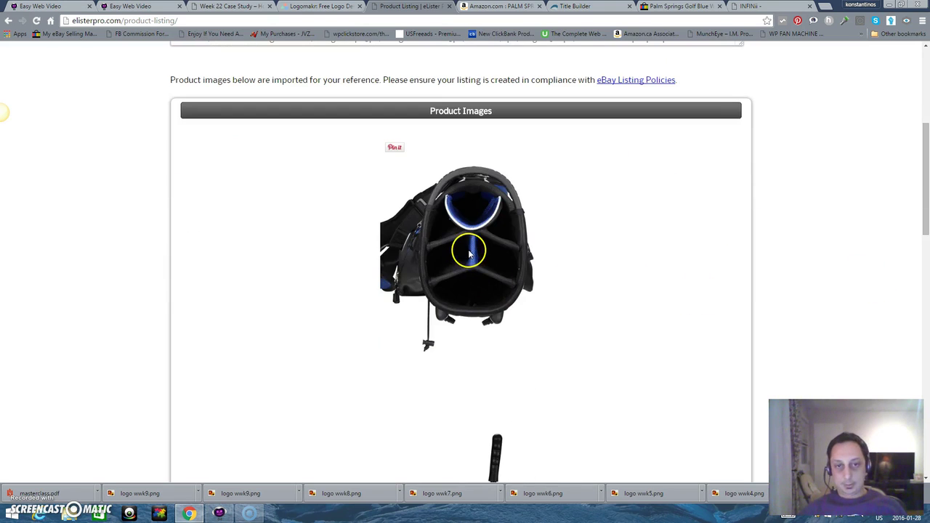
pyautogui.scroll(-8, 538, 250)
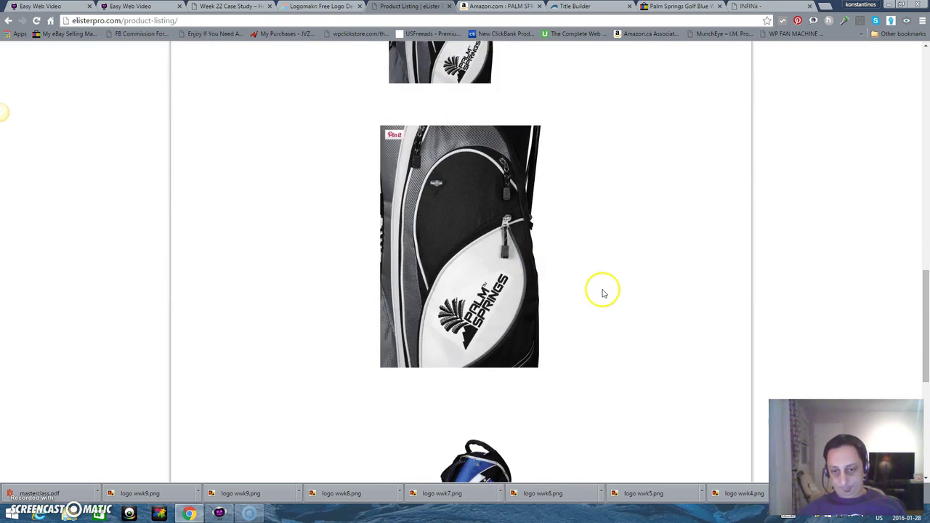
pyautogui.scroll(-5, 602, 292)
pyautogui.scroll(10, 640, 305)
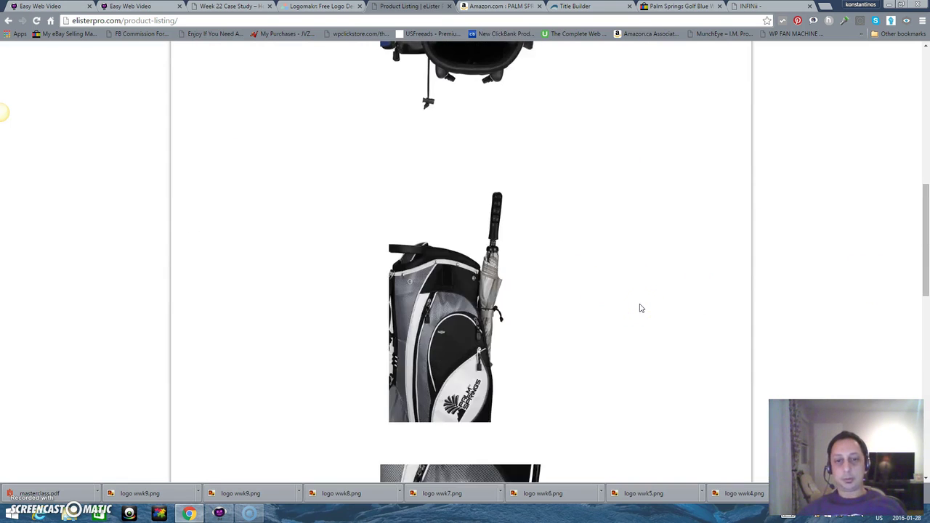
pyautogui.scroll(6, 639, 308)
pyautogui.scroll(-5, 639, 308)
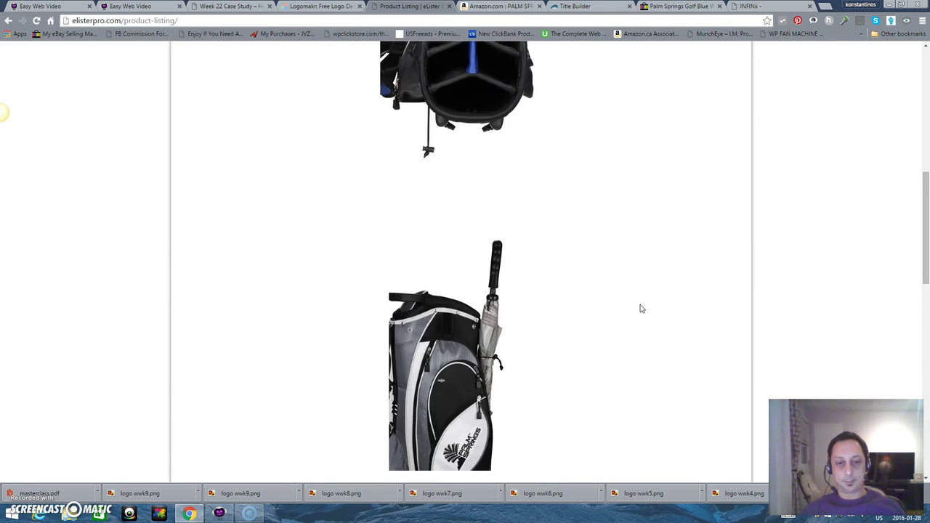
pyautogui.scroll(-4, 641, 309)
pyautogui.scroll(5, 641, 309)
pyautogui.scroll(-5, 641, 308)
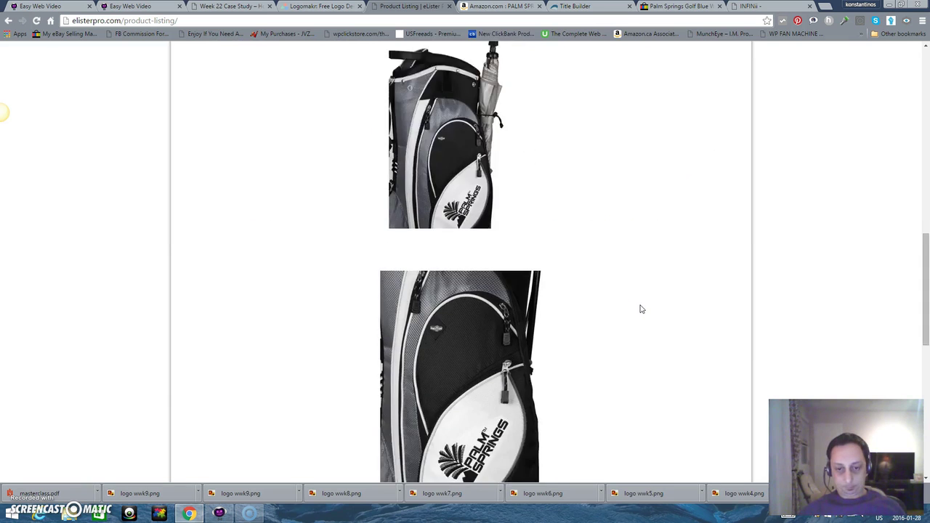
pyautogui.scroll(-5, 641, 309)
pyautogui.scroll(2, 640, 310)
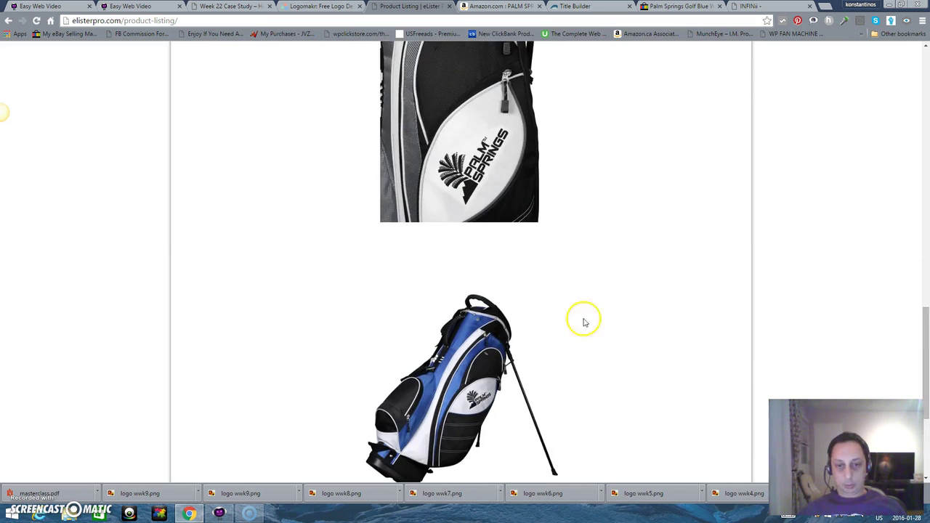
pyautogui.scroll(-3, 504, 326)
pyautogui.scroll(5, 619, 296)
pyautogui.scroll(15, 619, 296)
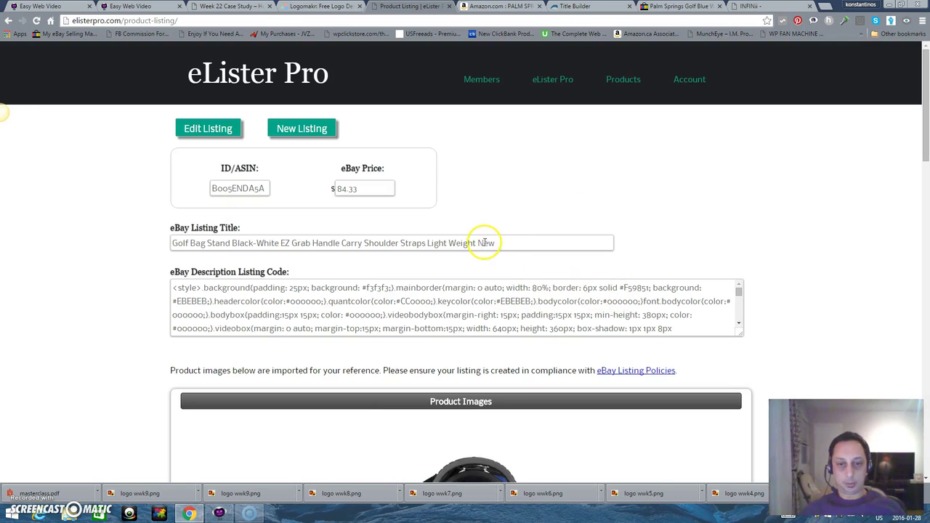
# Copy the entire eBay listing title from the generated listing
pyautogui.moveTo(478, 243); pyautogui.dragTo(175, 243)
pyautogui.rightClick(175, 242)
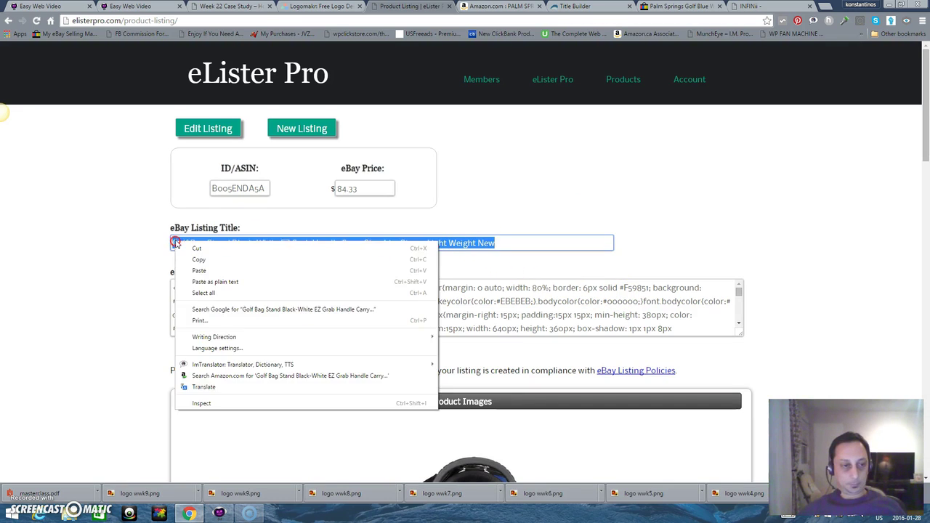
pyautogui.click(209, 259)
# Look through the imported product images and compare them with the golf bag photos on the Amazon product page
pyautogui.scroll(-10, 834, 317)
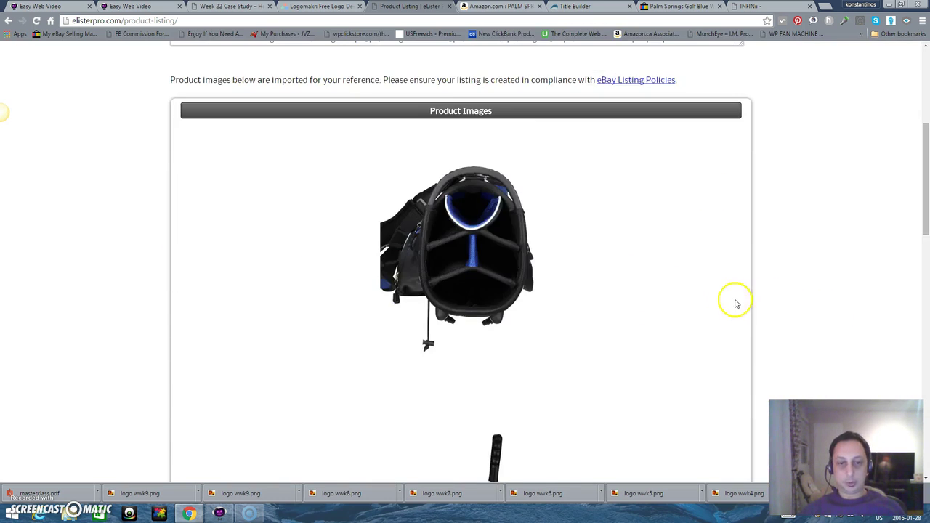
pyautogui.scroll(-3, 652, 259)
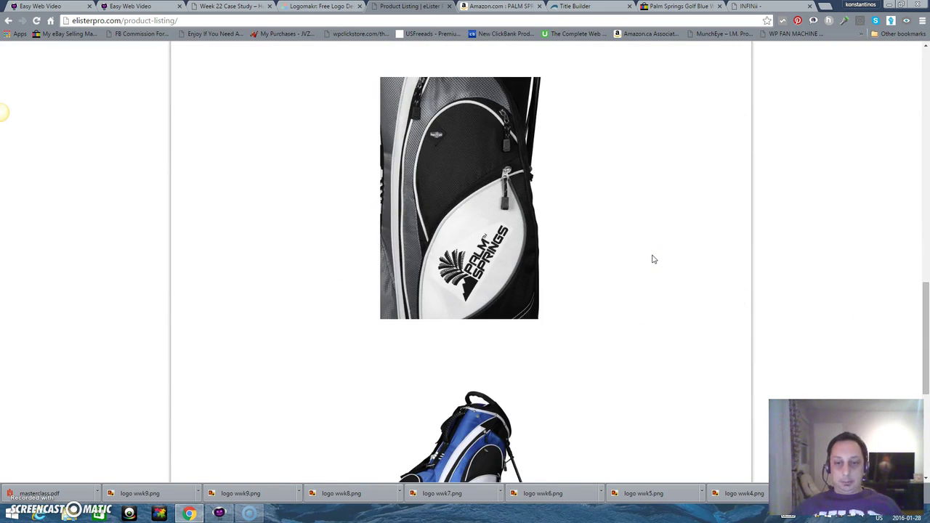
pyautogui.scroll(-5, 661, 251)
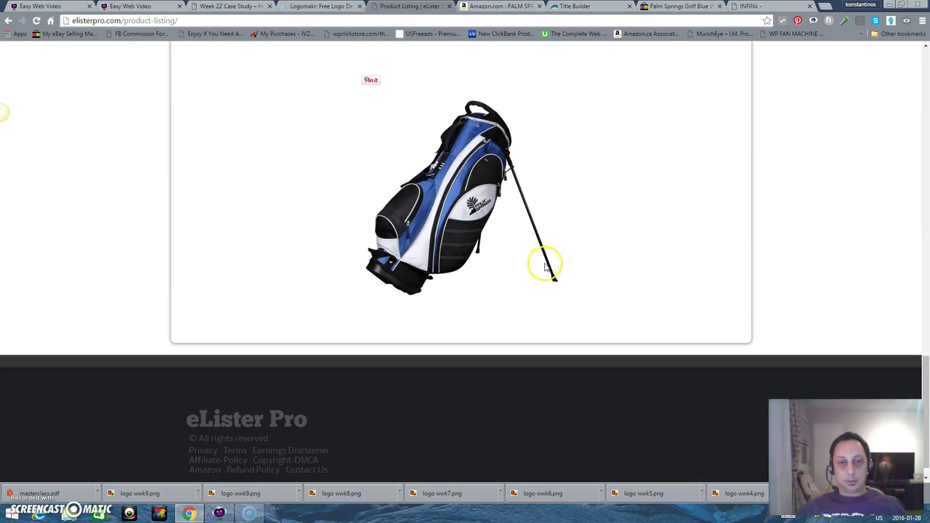
pyautogui.scroll(4, 673, 289)
pyautogui.scroll(1, 673, 289)
pyautogui.scroll(8, 672, 289)
pyautogui.click(502, 7)
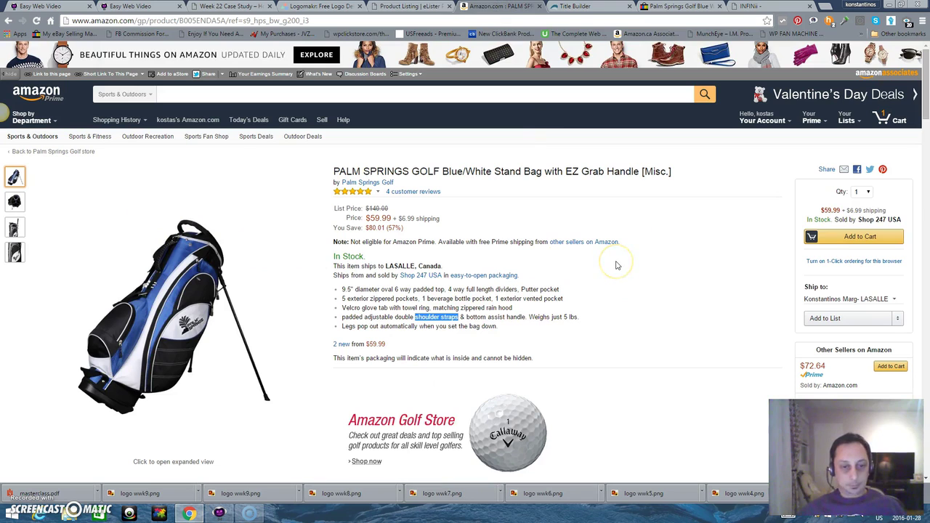
pyautogui.moveTo(14, 228)
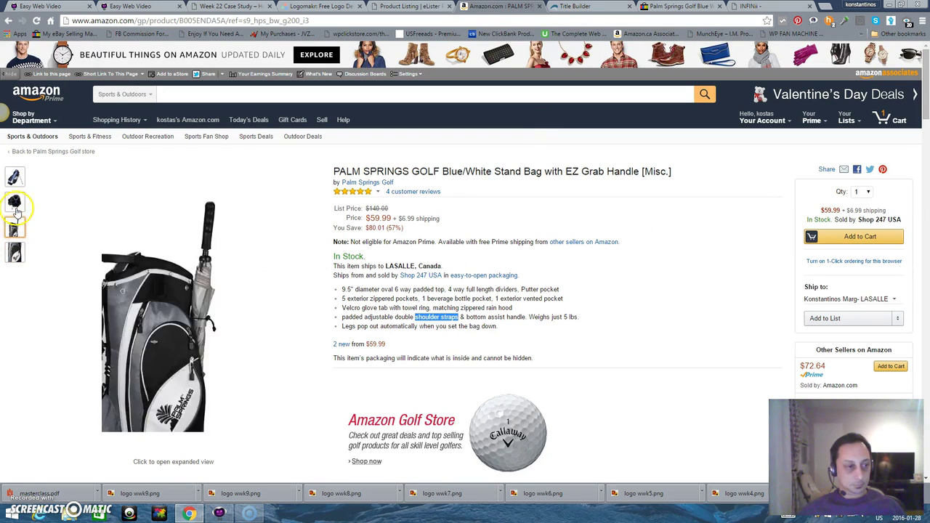
pyautogui.moveTo(16, 211)
pyautogui.moveTo(14, 180)
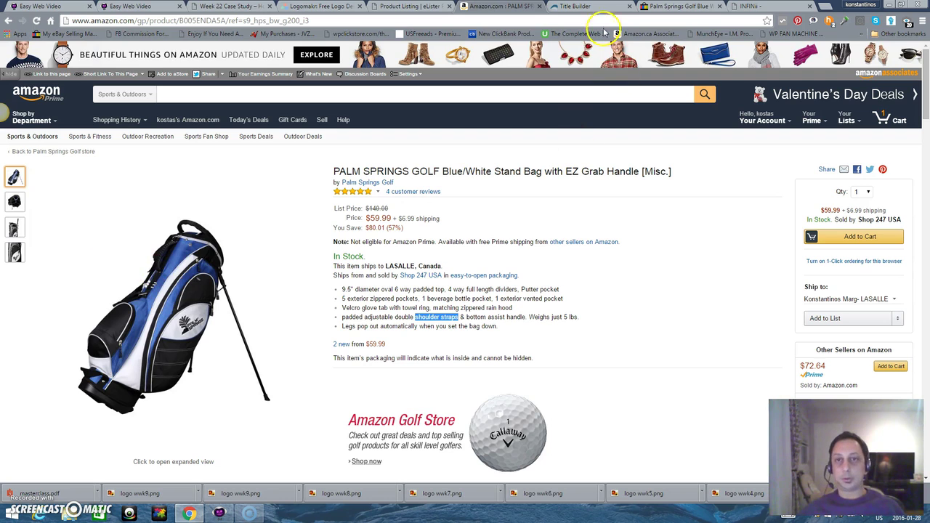
# Return to eLister Pro and start saving the full blue stand bag image, with the copied listing title as its file name
pyautogui.click(398, 8)
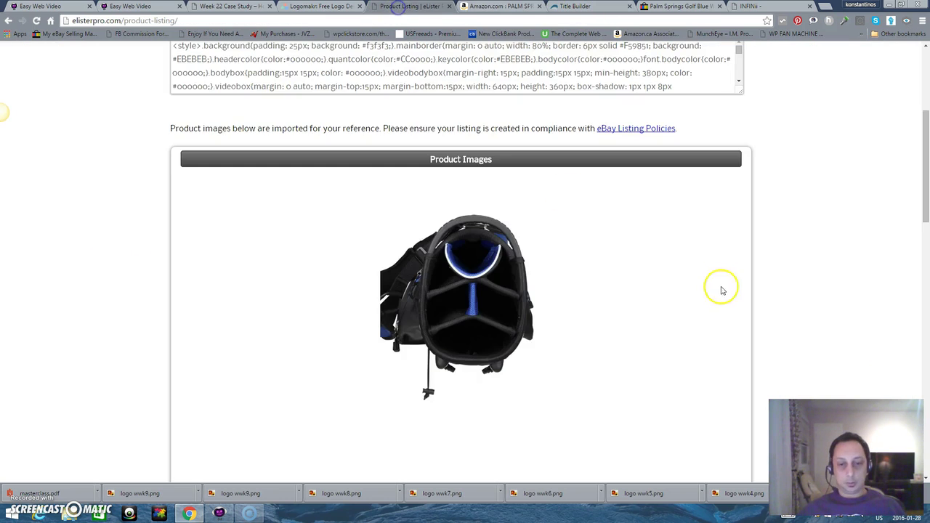
pyautogui.scroll(-15, 642, 299)
pyautogui.scroll(-1, 627, 303)
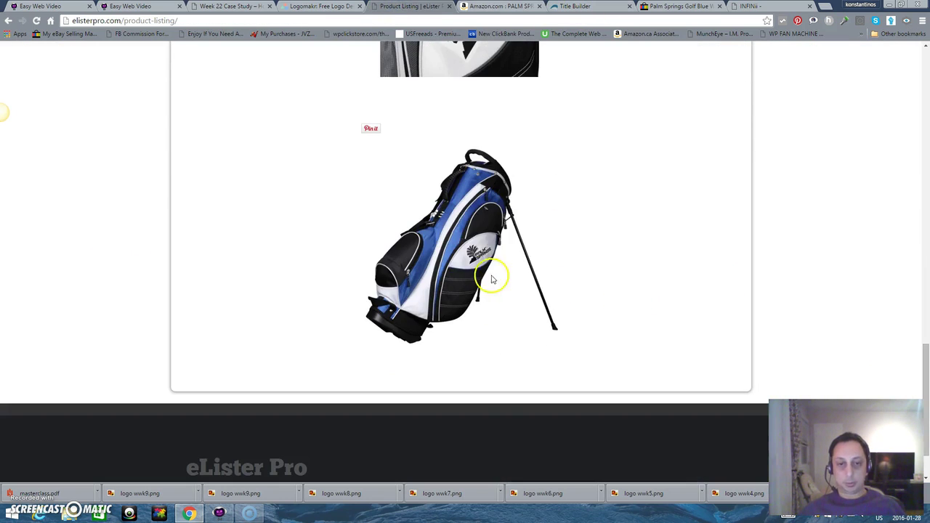
pyautogui.rightClick(467, 230)
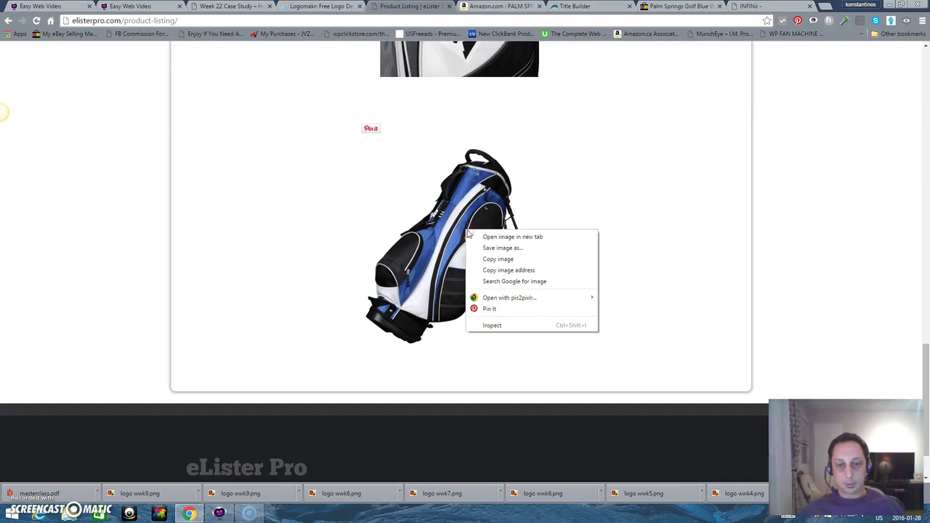
pyautogui.click(491, 251)
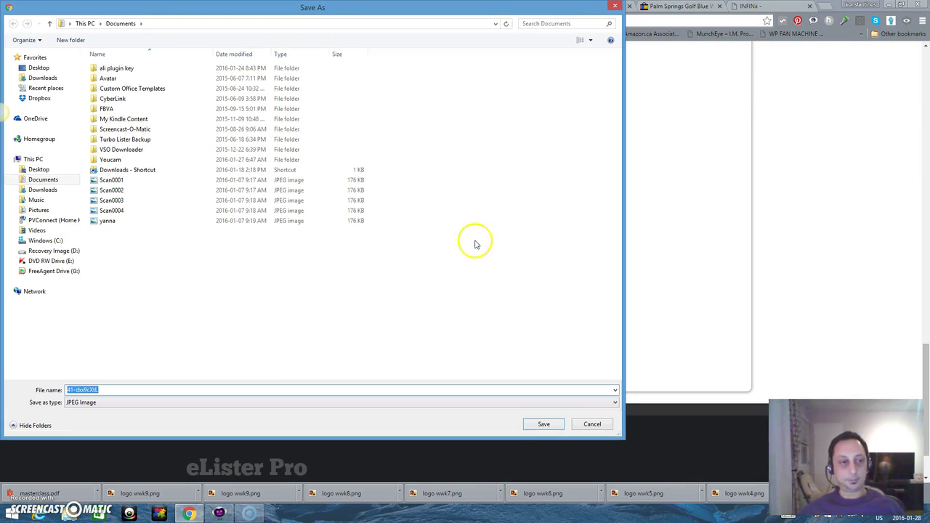
pyautogui.rightClick(218, 389)
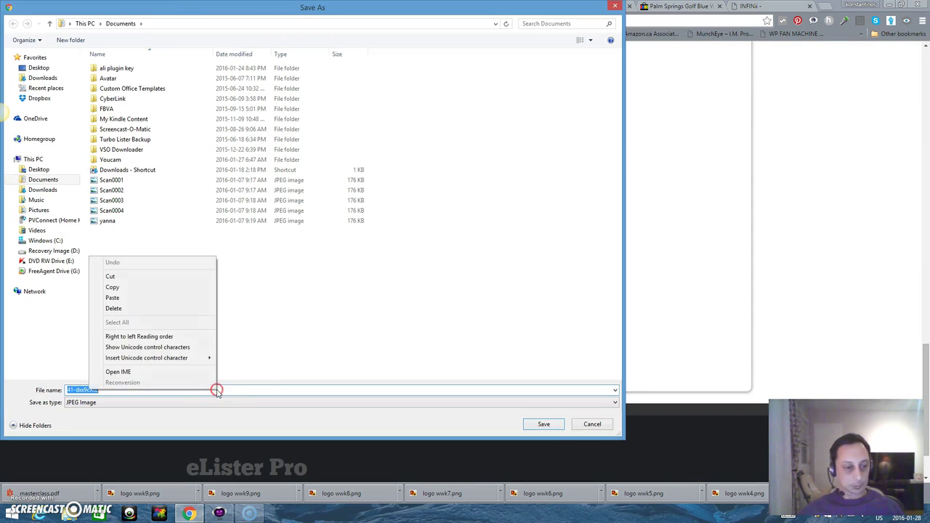
pyautogui.click(135, 298)
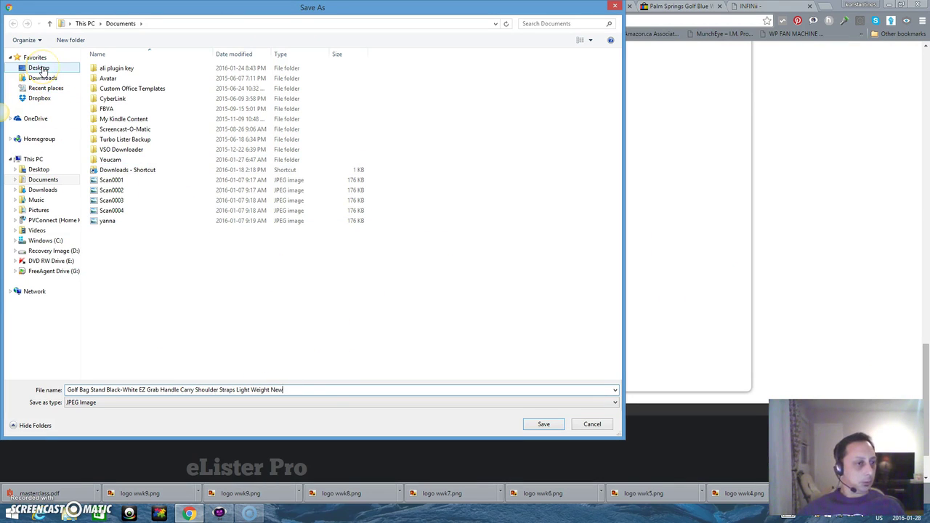
# Choose the ebay1 folder inside ebay pic on the Desktop and save the JPEG image there
pyautogui.click(42, 69)
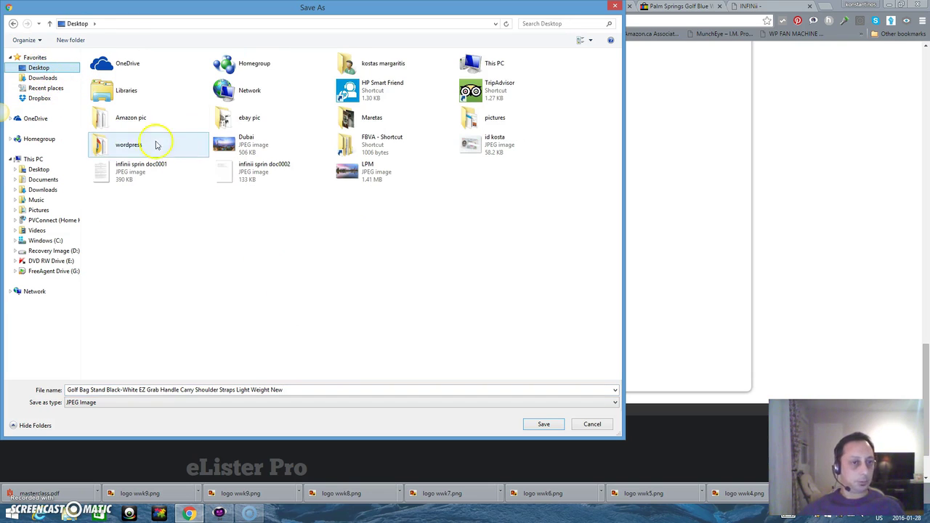
pyautogui.doubleClick(245, 120)
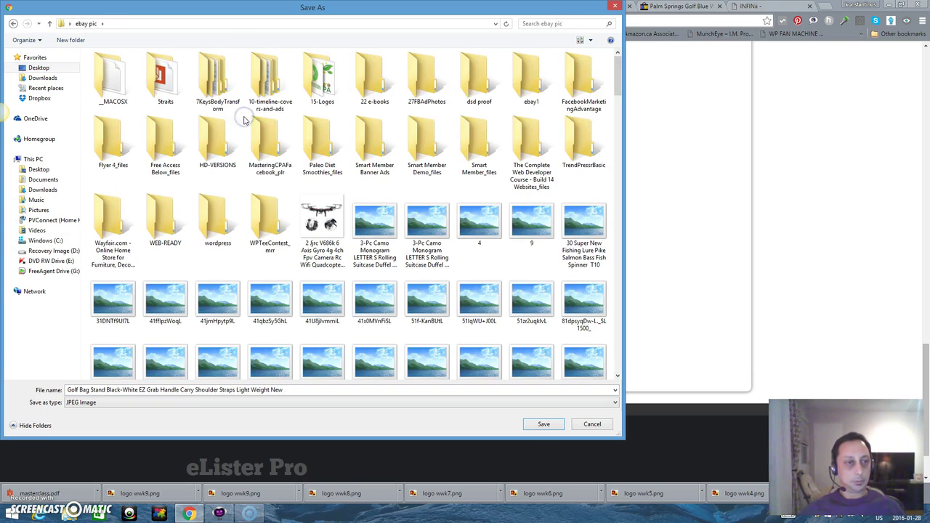
pyautogui.click(536, 93)
pyautogui.doubleClick(536, 93)
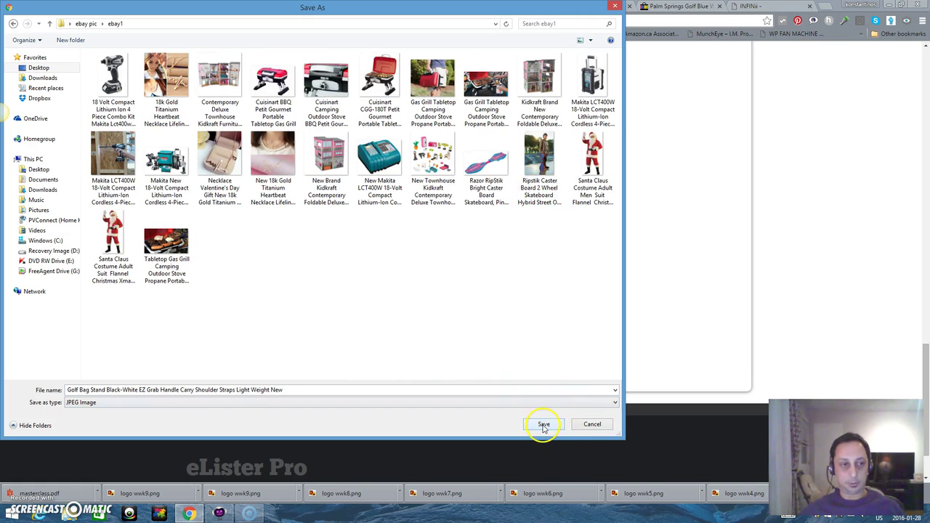
pyautogui.click(543, 425)
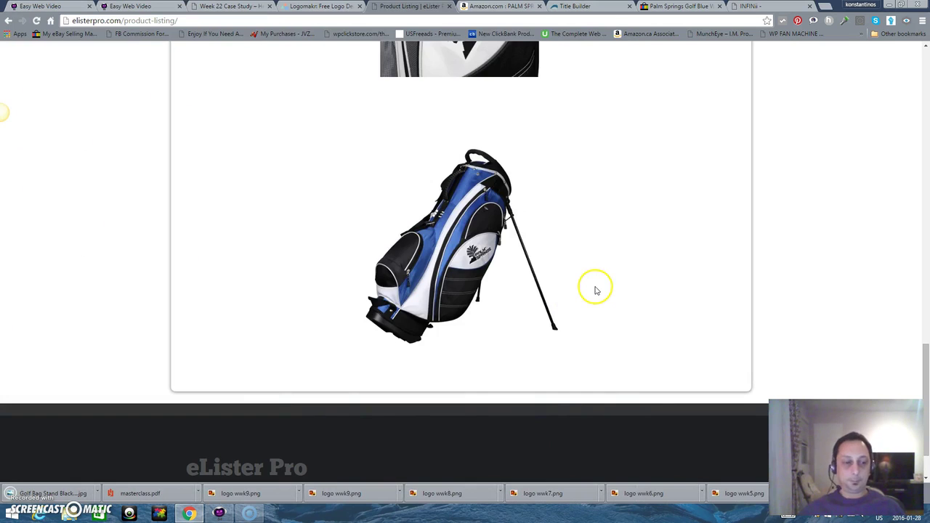
pyautogui.scroll(15, 595, 291)
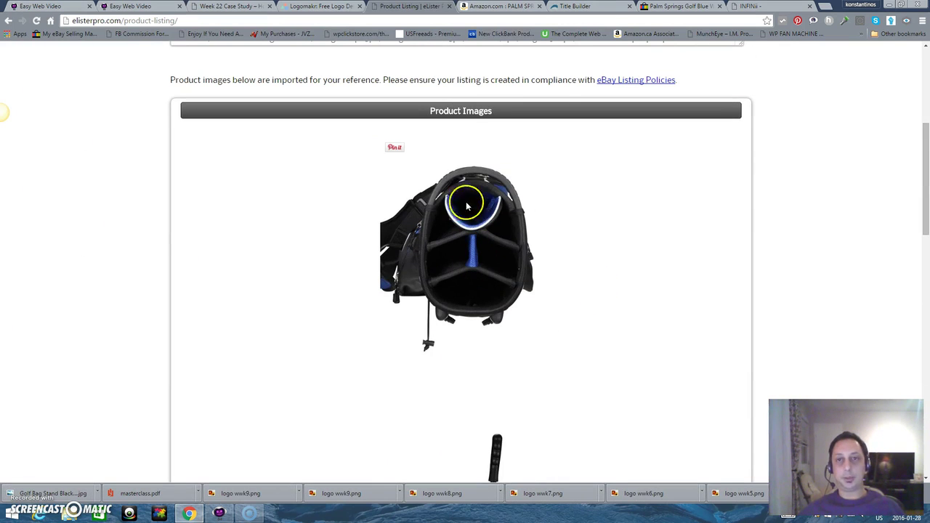
# Switch to Title Builder and copy the entire suggested title beginning "Bag Stand Golf New Black White 2015"
pyautogui.click(574, 6)
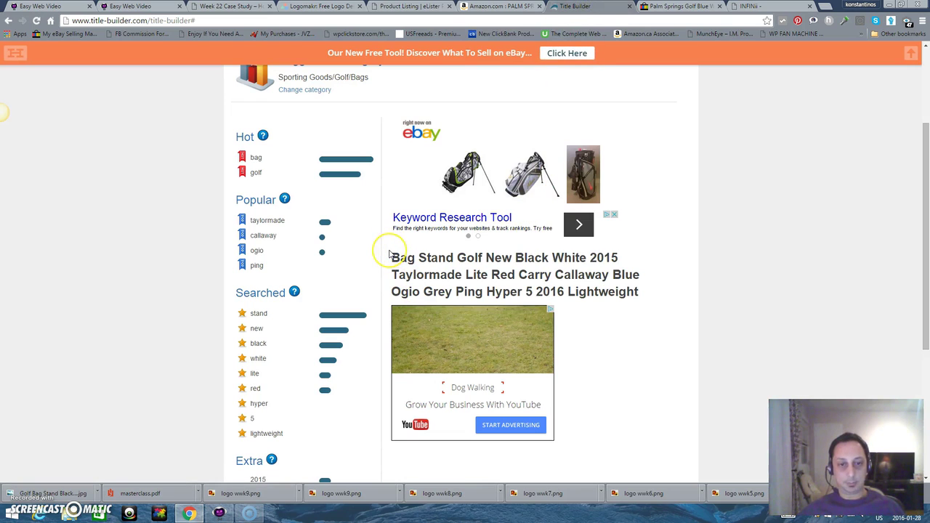
pyautogui.moveTo(393, 258); pyautogui.dragTo(644, 296)
pyautogui.rightClick(590, 285)
pyautogui.click(612, 292)
# Return to eLister Pro and save the bag's top-view image as a JPEG in the ebay1 folder, with the copied Title Builder title as its file name
pyautogui.click(416, 7)
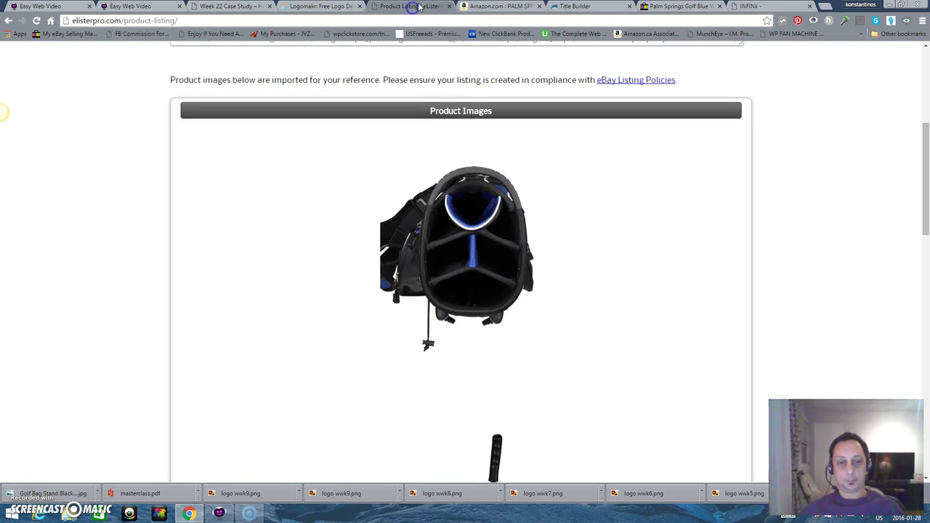
pyautogui.rightClick(465, 202)
pyautogui.click(499, 219)
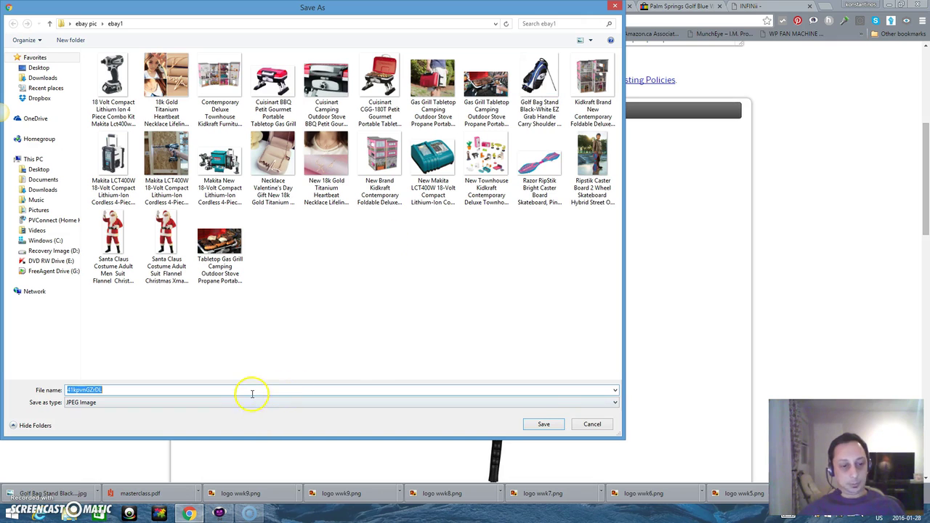
pyautogui.rightClick(254, 391)
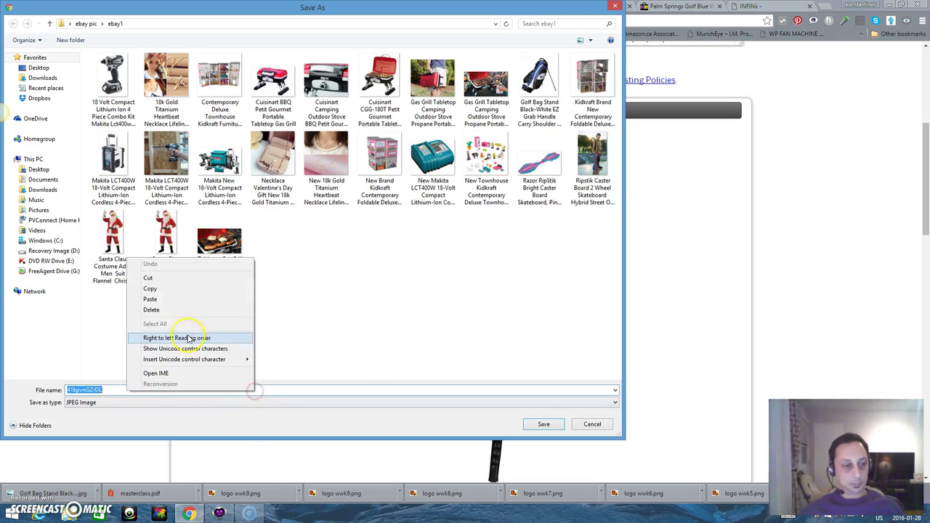
pyautogui.click(167, 300)
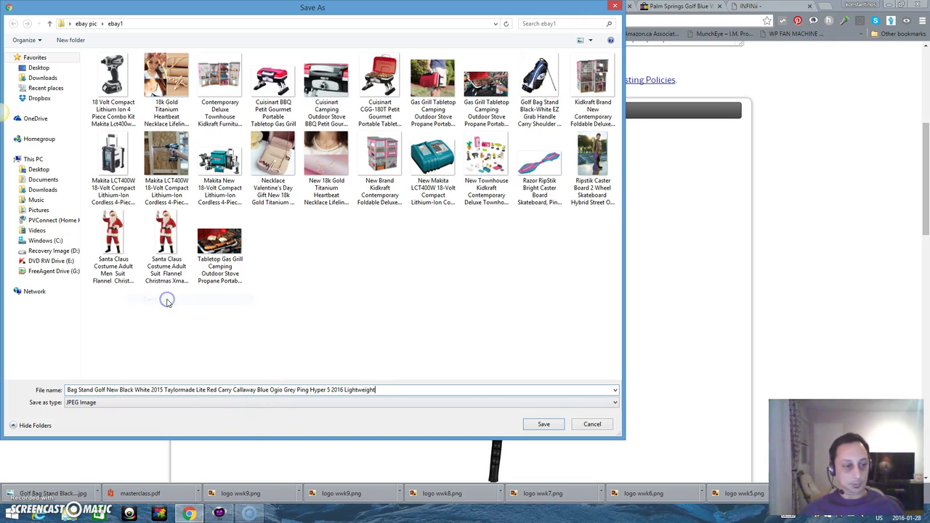
pyautogui.click(541, 425)
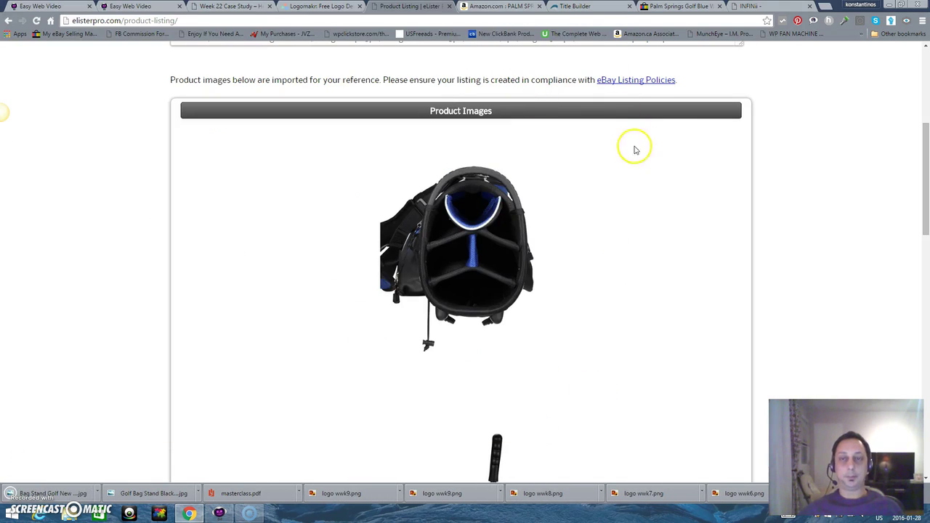
# Start a new listing from the Palm Springs Golf stand bag's eBay item page and set its store category to Other
pyautogui.click(670, 7)
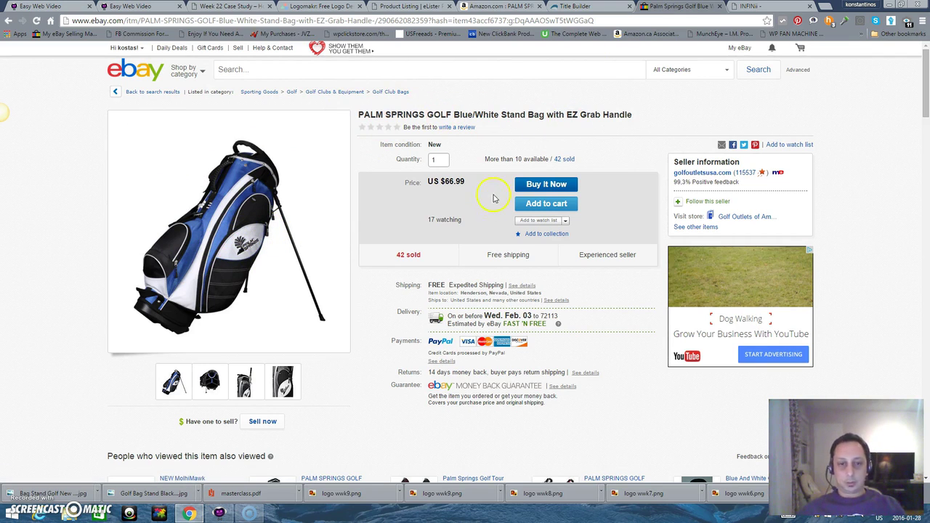
pyautogui.scroll(-2, 344, 235)
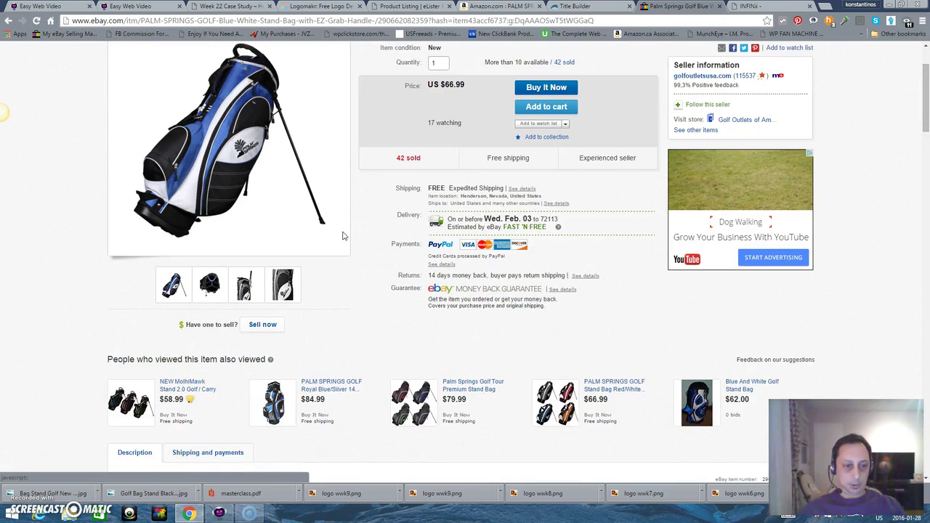
pyautogui.scroll(-1, 344, 235)
pyautogui.click(262, 276)
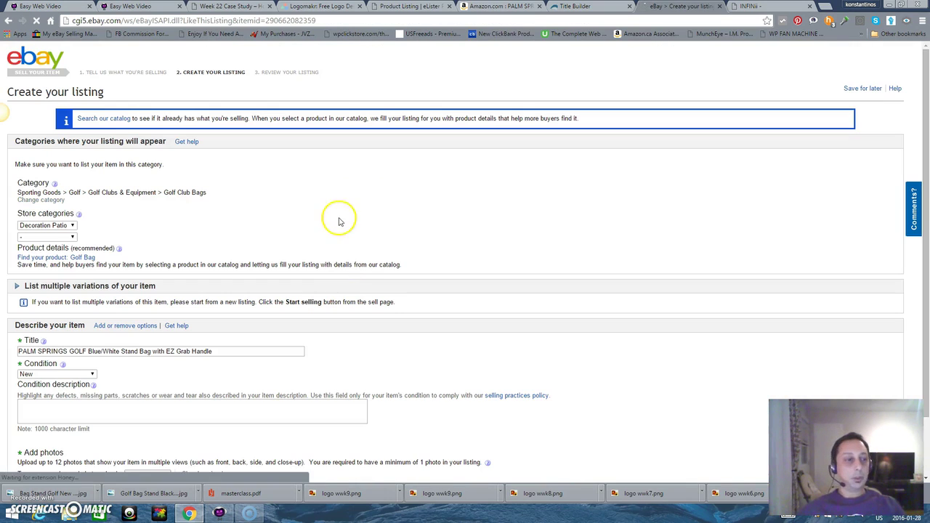
pyautogui.click(73, 226)
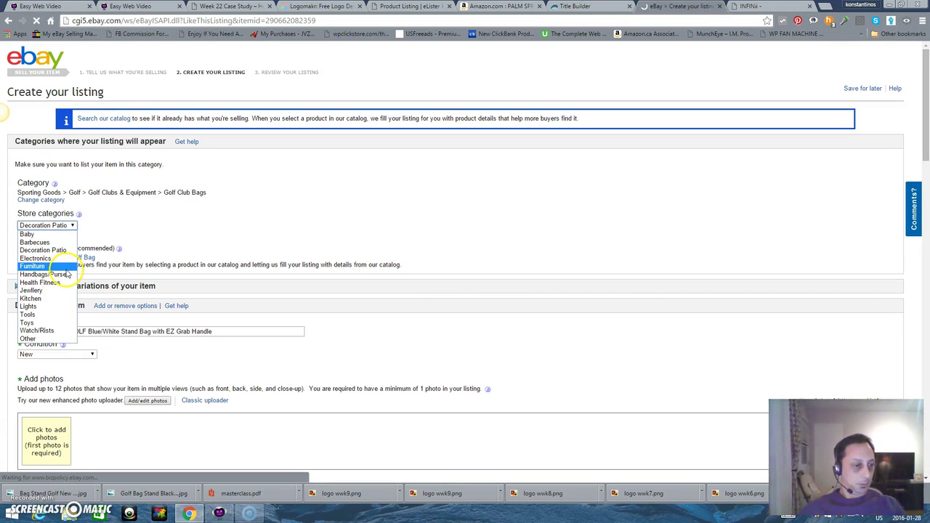
pyautogui.click(56, 340)
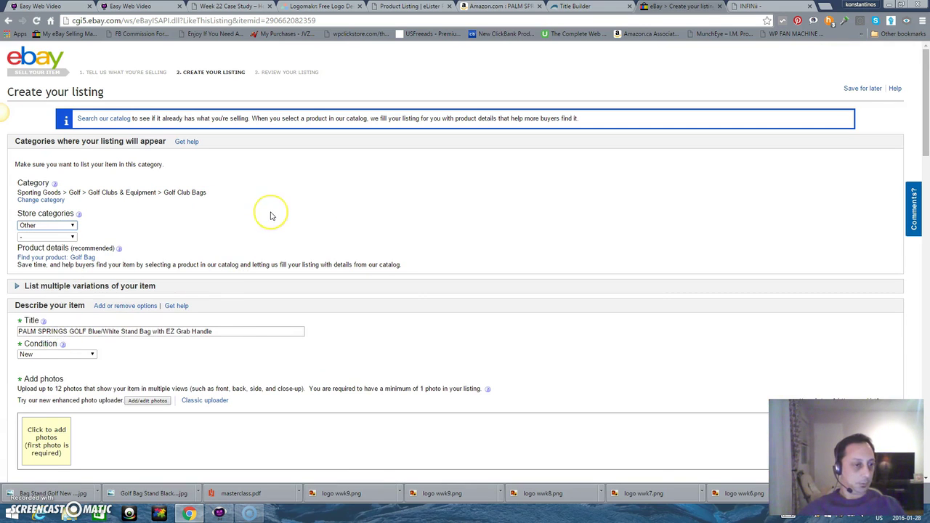
# Return to eLister Pro and copy the complete eBay listing title of the golf bag
pyautogui.scroll(-2, 270, 213)
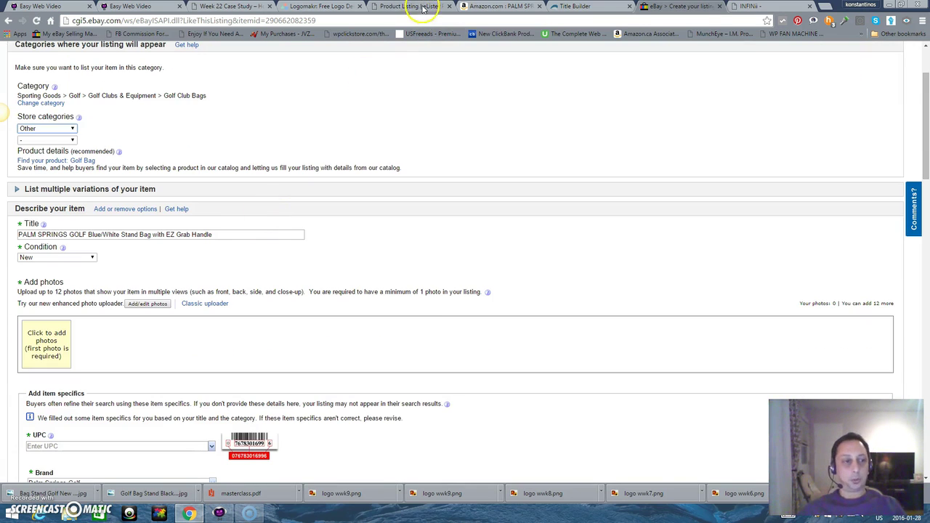
pyautogui.click(423, 8)
pyautogui.scroll(5, 442, 172)
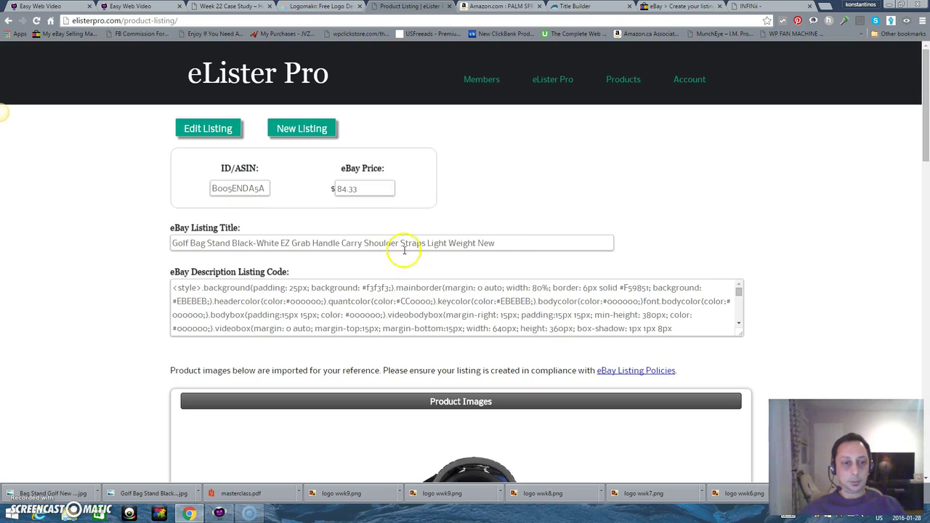
pyautogui.tripleClick(505, 243)
pyautogui.rightClick(504, 244)
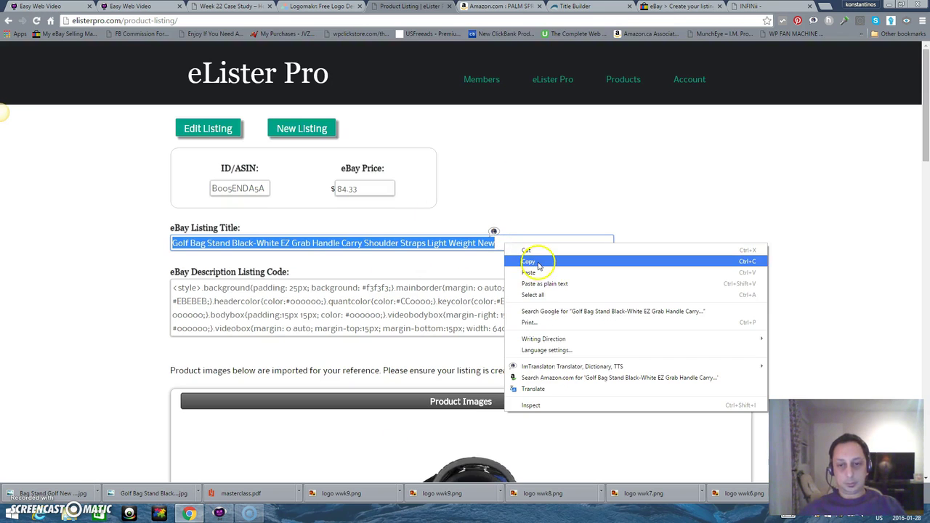
pyautogui.click(536, 262)
# Replace the eBay form's title with "Golf Bag Stand Black-White EZ Grab Handle Carry Shoulder Straps Light Weight New"
pyautogui.click(676, 6)
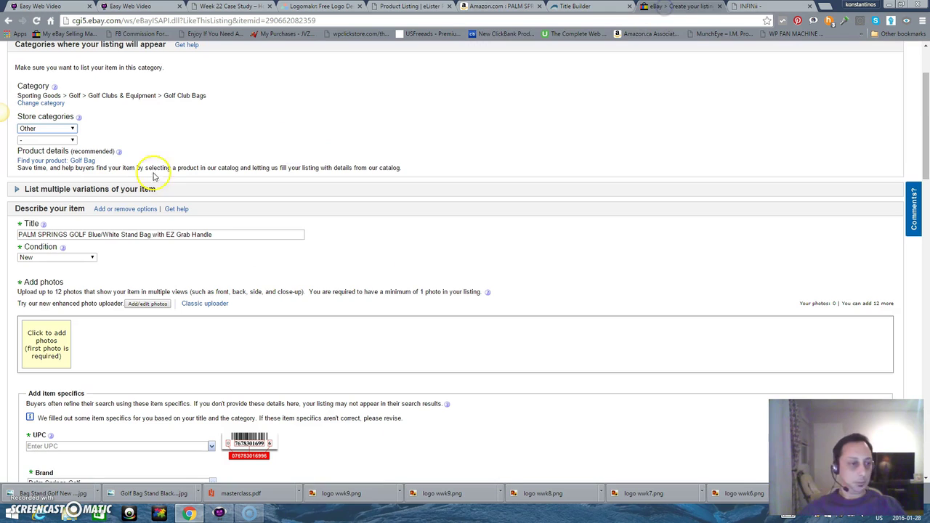
pyautogui.moveTo(218, 234); pyautogui.dragTo(17, 234)
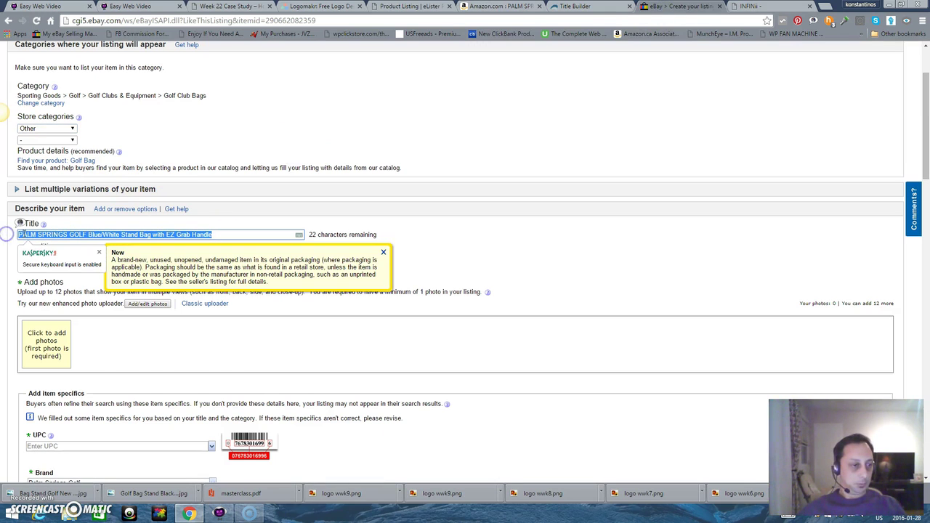
pyautogui.rightClick(17, 234)
pyautogui.click(51, 262)
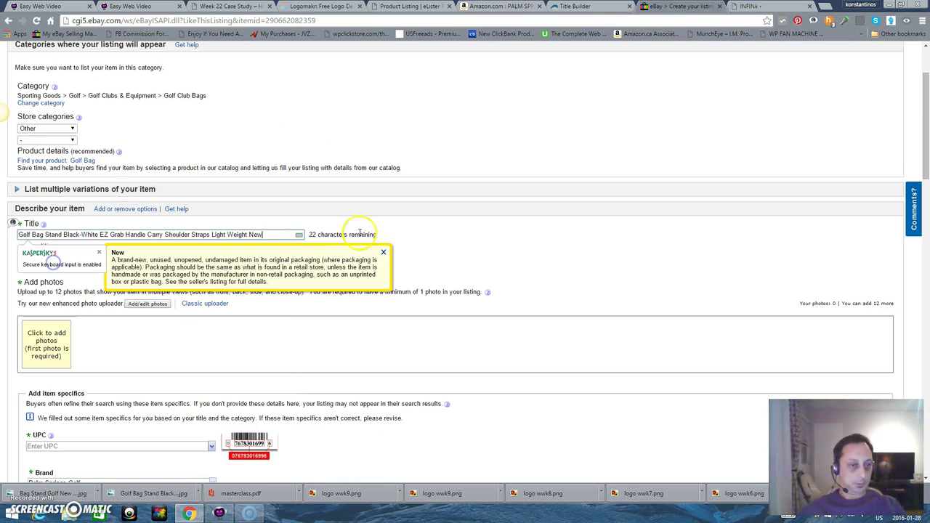
pyautogui.click(473, 247)
# Upload the two saved golf bag images from the ebay1 folder as listing photos and minimize the picture uploader
pyautogui.scroll(-1, 240, 327)
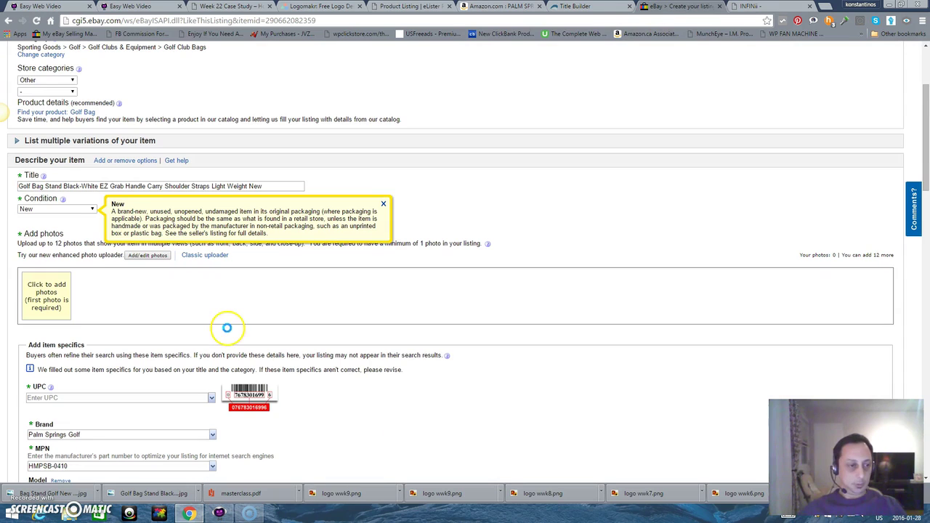
pyautogui.click(45, 291)
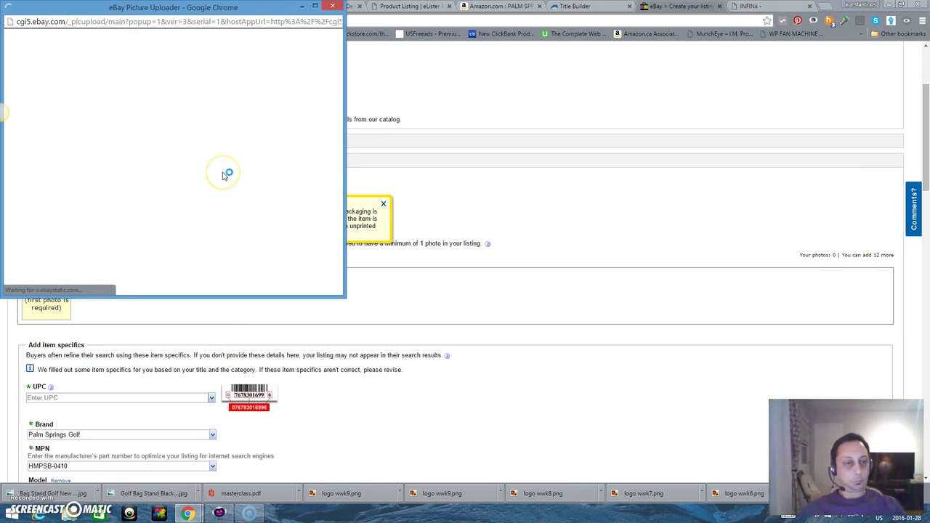
pyautogui.click(186, 115)
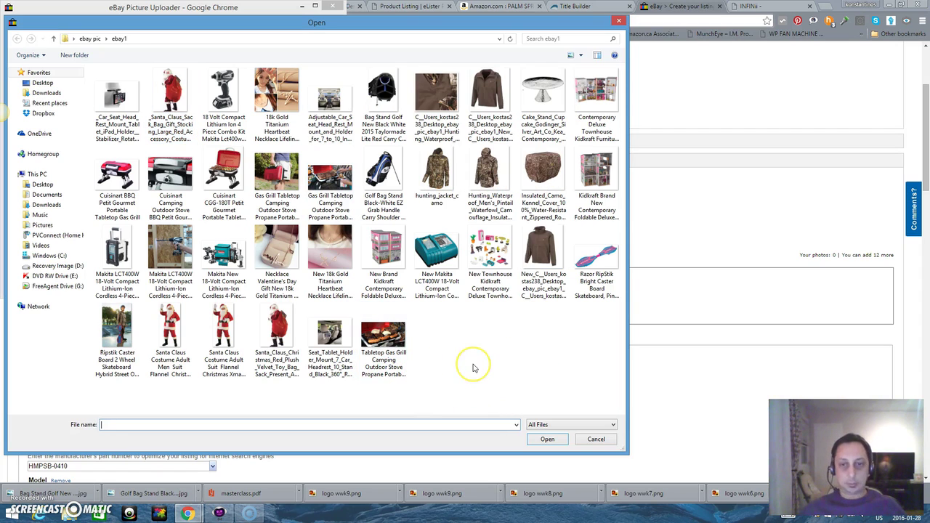
pyautogui.click(392, 176)
pyautogui.keyDown('ctrl'); pyautogui.click(386, 111); pyautogui.keyUp('ctrl')
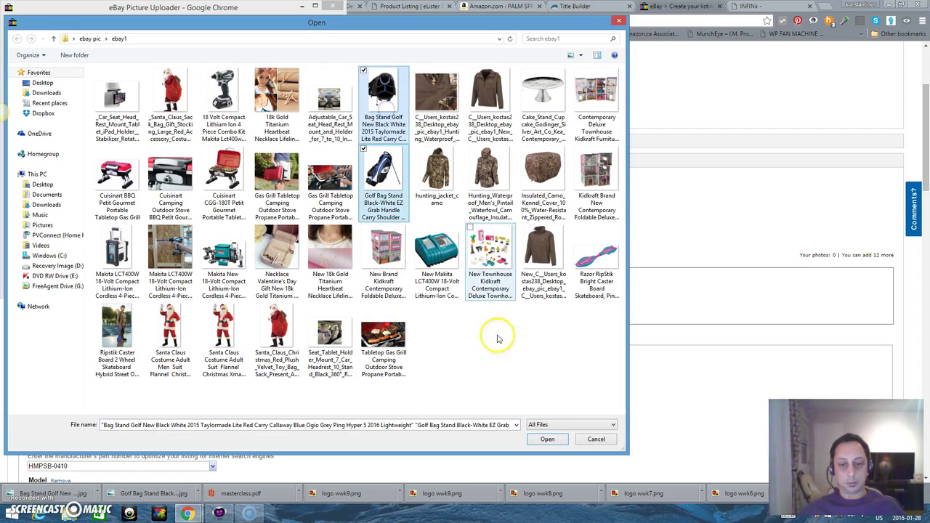
pyautogui.click(544, 439)
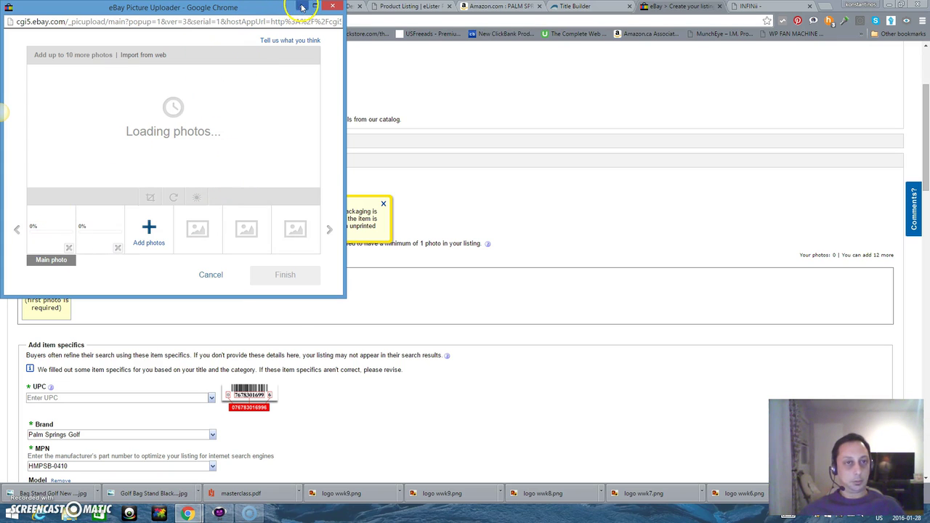
pyautogui.click(302, 7)
# Clear the manufacturer's part number (MPN) in the listing's item specifics
pyautogui.scroll(-2, 192, 269)
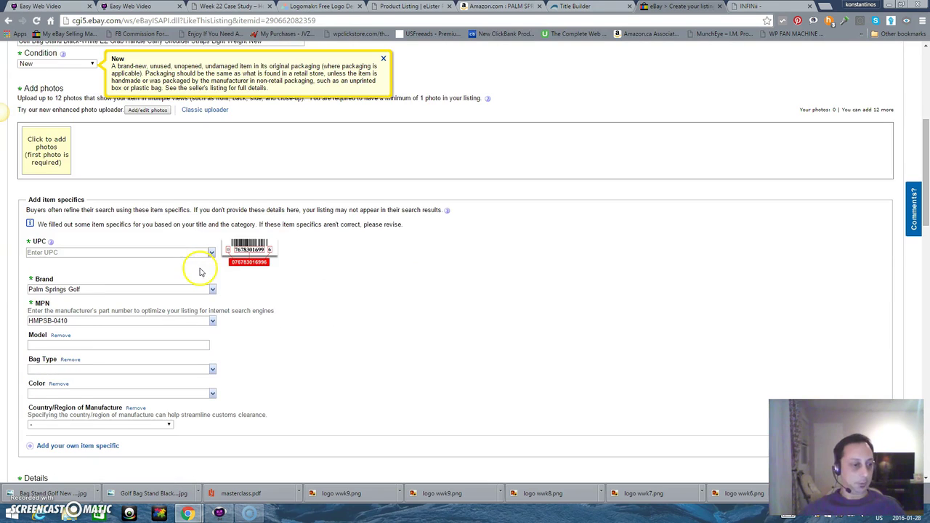
pyautogui.scroll(-1, 167, 287)
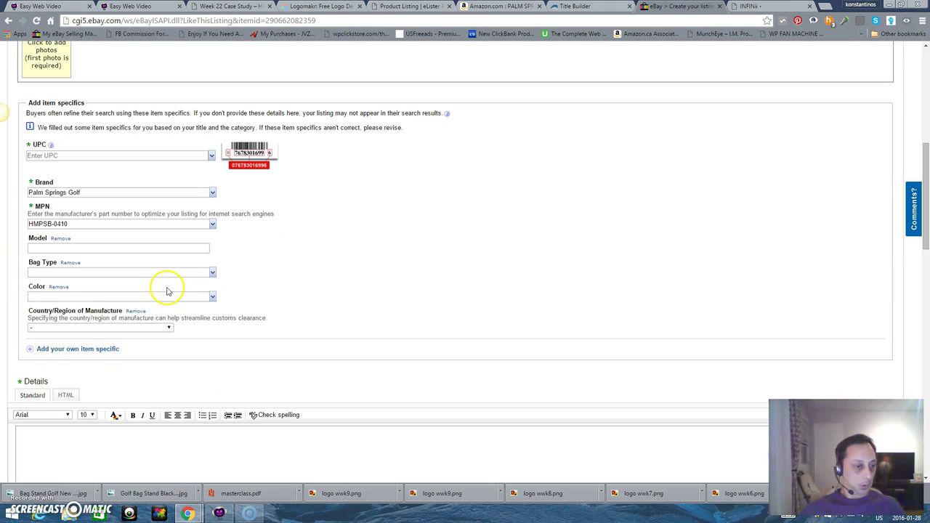
pyautogui.click(158, 224)
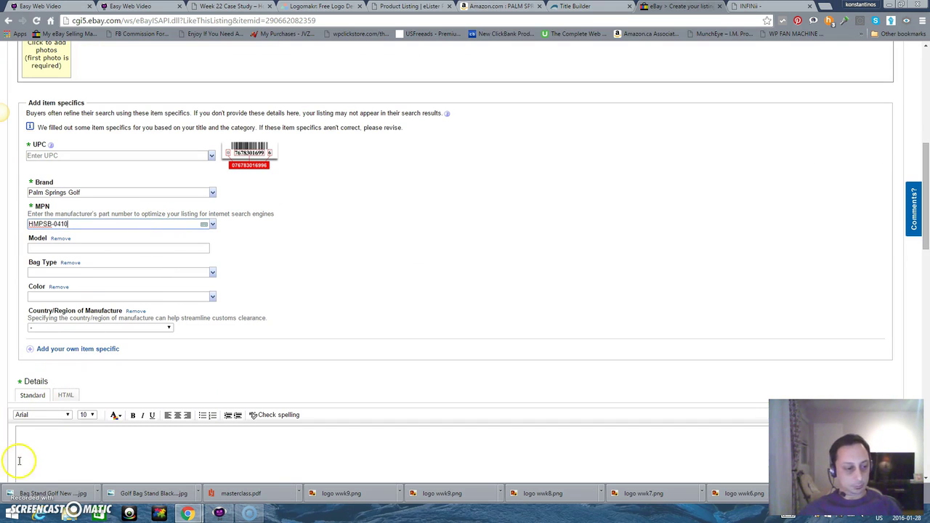
pyautogui.hotkey('ctrl', 'a')
pyautogui.press('BackSpace')
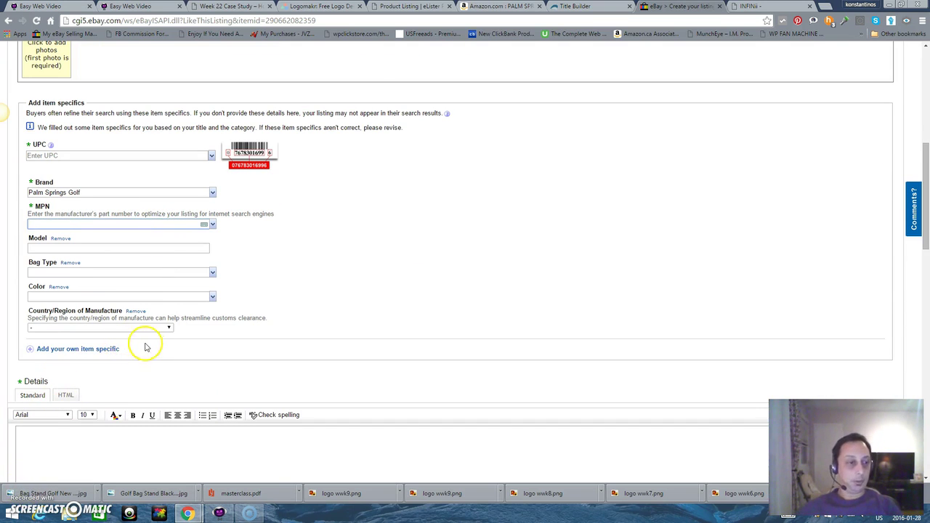
# Switch the listing's Details description editor to HTML mode
pyautogui.scroll(-1, 147, 346)
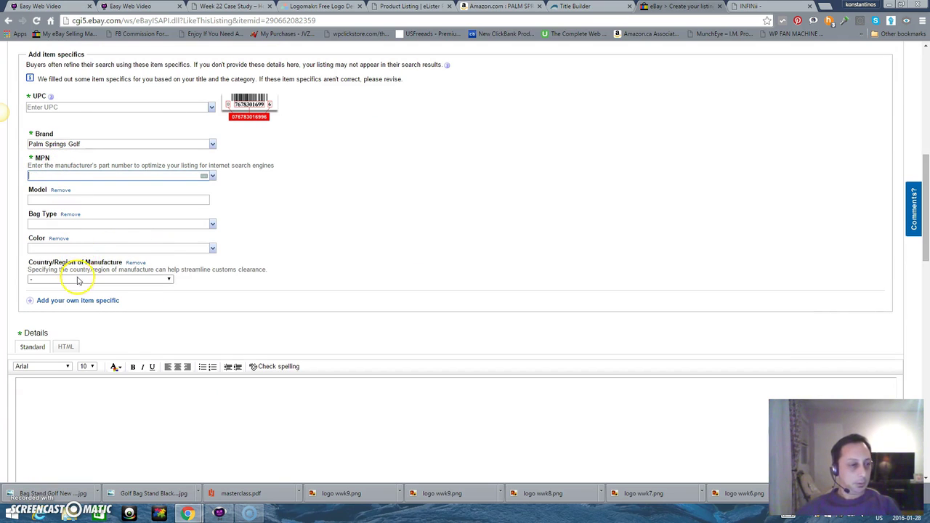
pyautogui.click(66, 347)
pyautogui.scroll(-2, 146, 381)
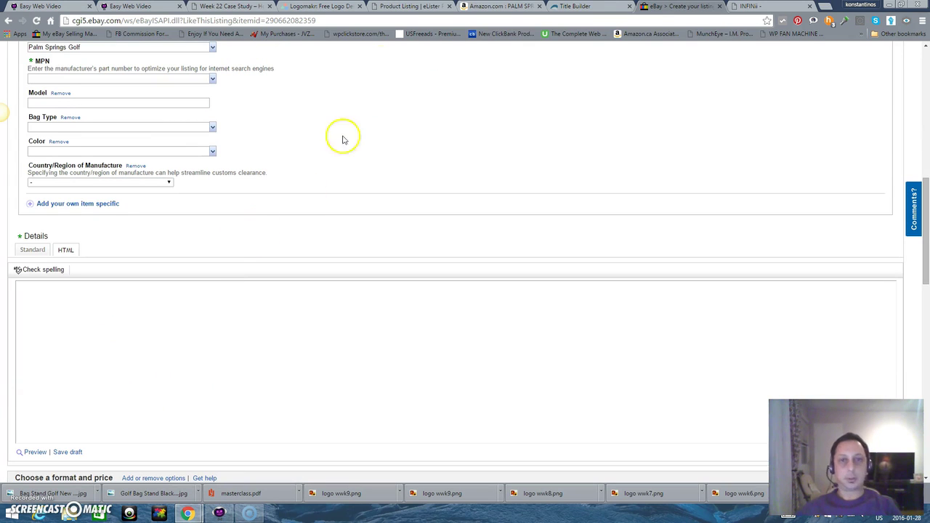
# Return to eLister Pro and copy all of the eBay description listing code
pyautogui.click(422, 10)
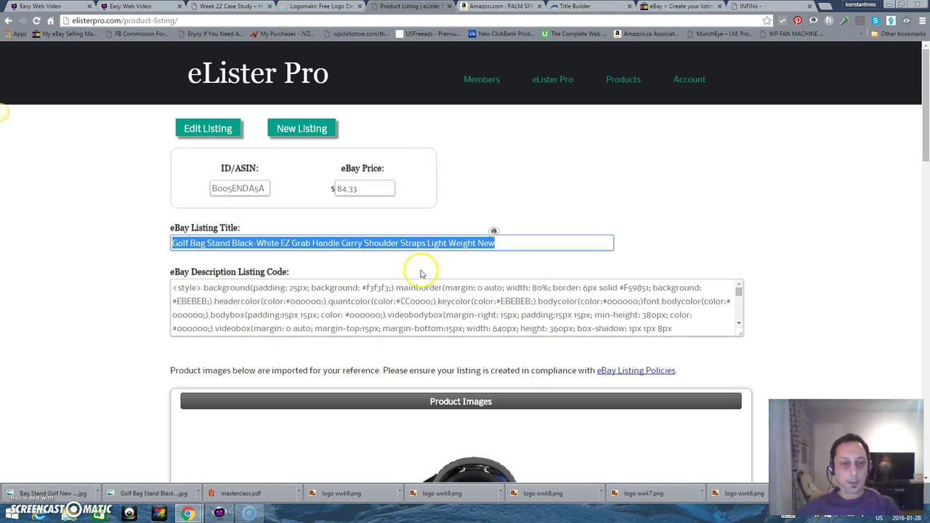
pyautogui.click(422, 301)
pyautogui.hotkey('ctrl', 'a')
pyautogui.rightClick(436, 305)
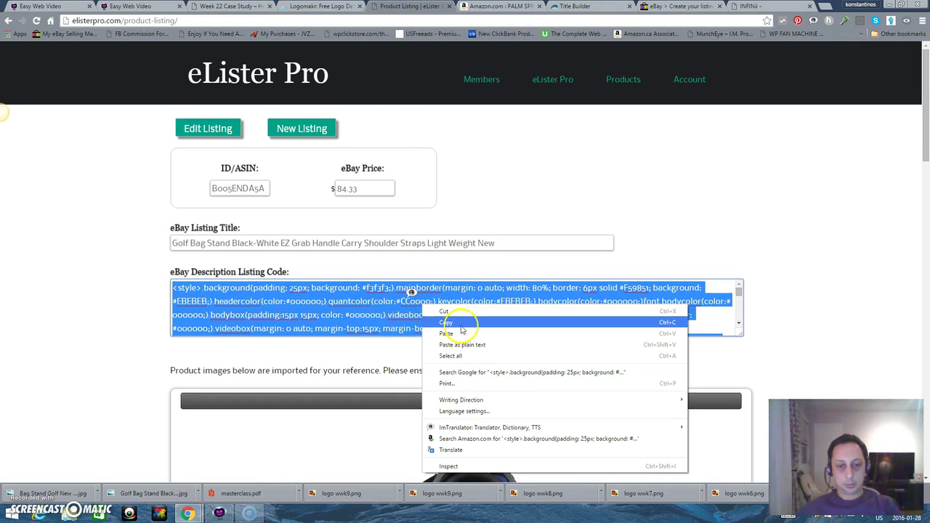
pyautogui.click(461, 321)
# Paste the copied code into the eBay listing's HTML description and review the formatted description in Standard mode through to its end
pyautogui.click(675, 6)
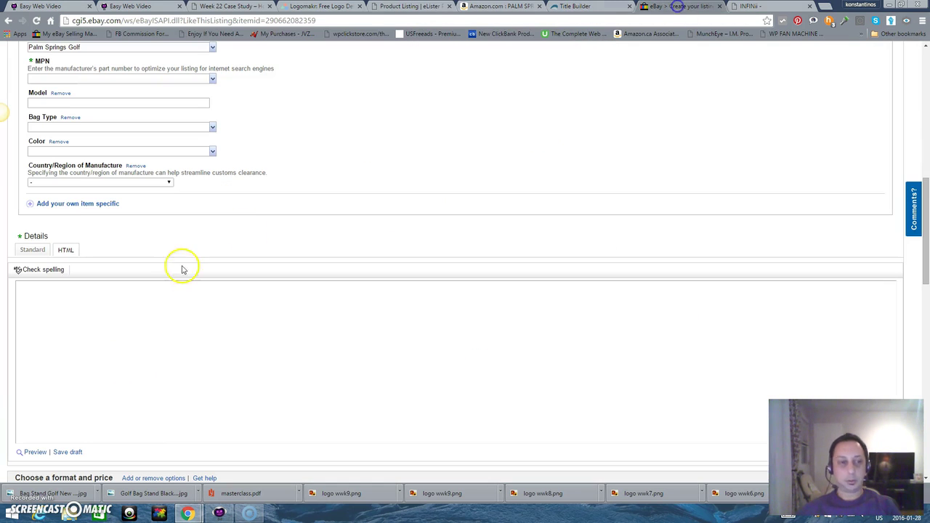
pyautogui.rightClick(115, 301)
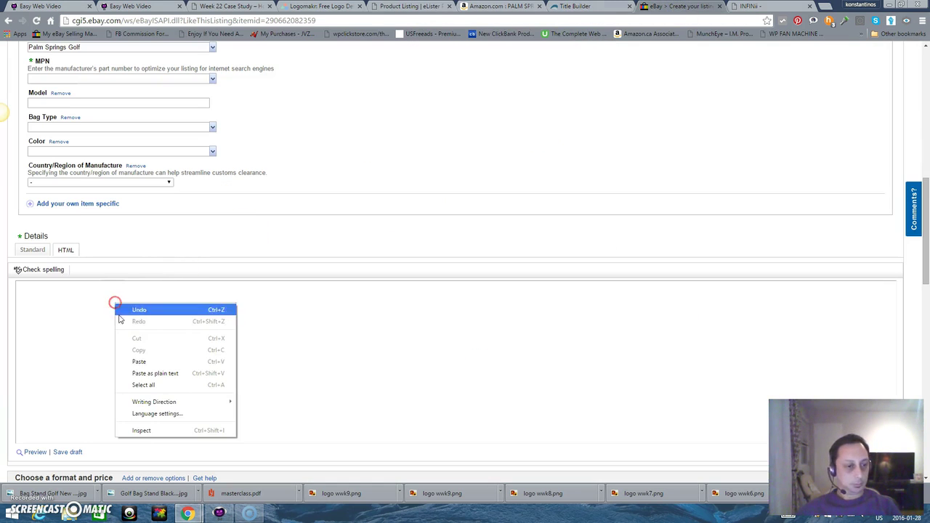
pyautogui.click(145, 361)
pyautogui.click(36, 250)
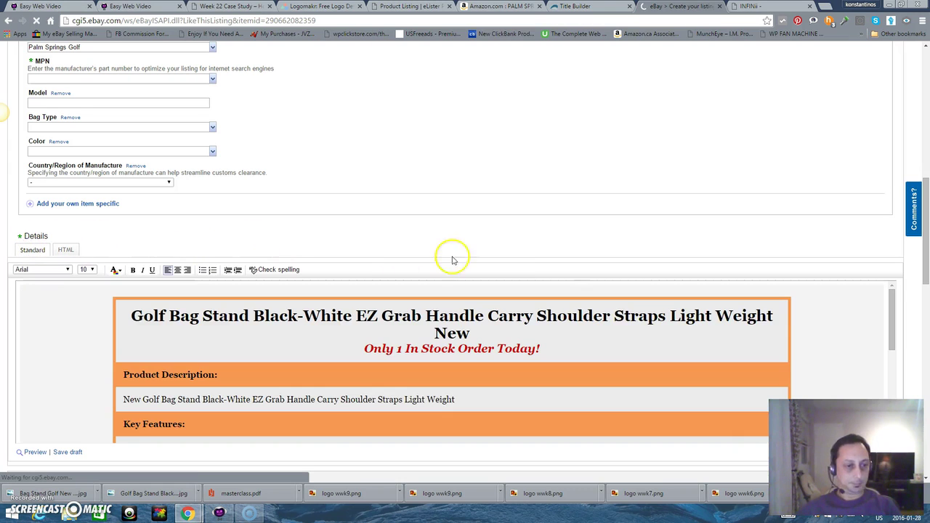
pyautogui.scroll(-10, 784, 348)
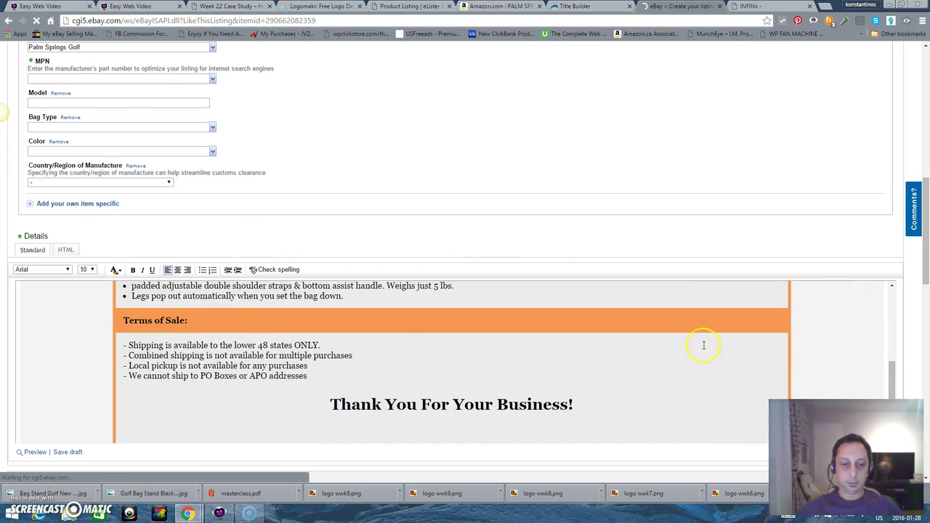
pyautogui.scroll(-4, 719, 351)
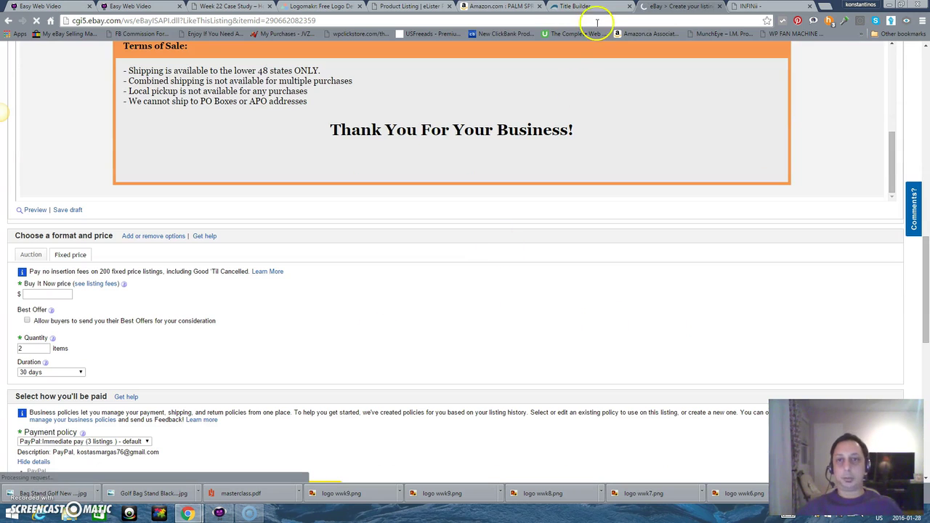
# Switch to the eLister Pro product listing and copy its eBay price of 84.33
pyautogui.click(407, 6)
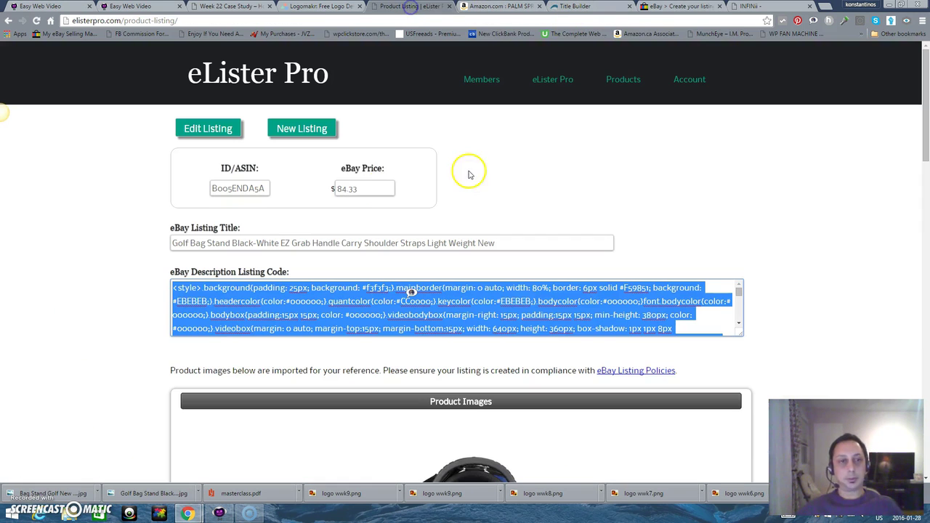
pyautogui.doubleClick(356, 189)
pyautogui.rightClick(354, 180)
pyautogui.click(398, 209)
# Return to the eBay listing, paste 84.33 as the Buy It Now price and set the quantity to 1
pyautogui.click(661, 6)
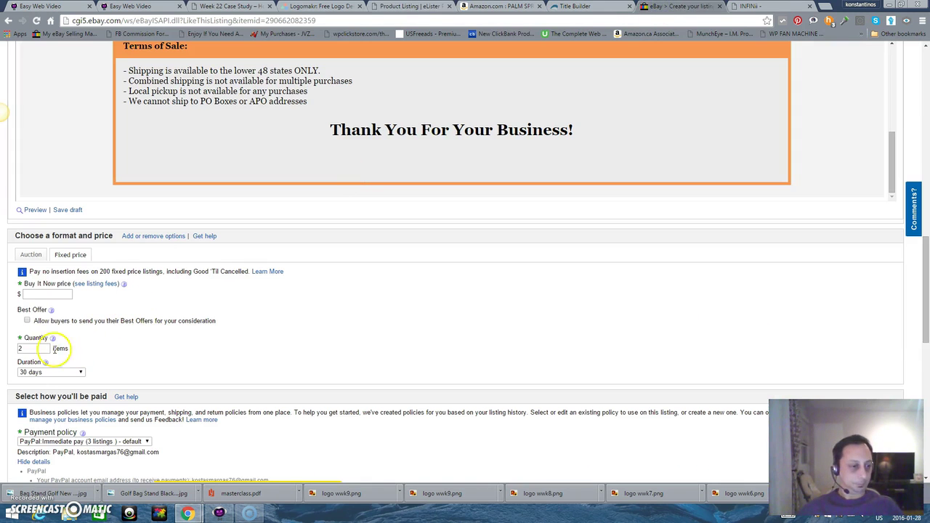
pyautogui.click(38, 293)
pyautogui.rightClick(41, 294)
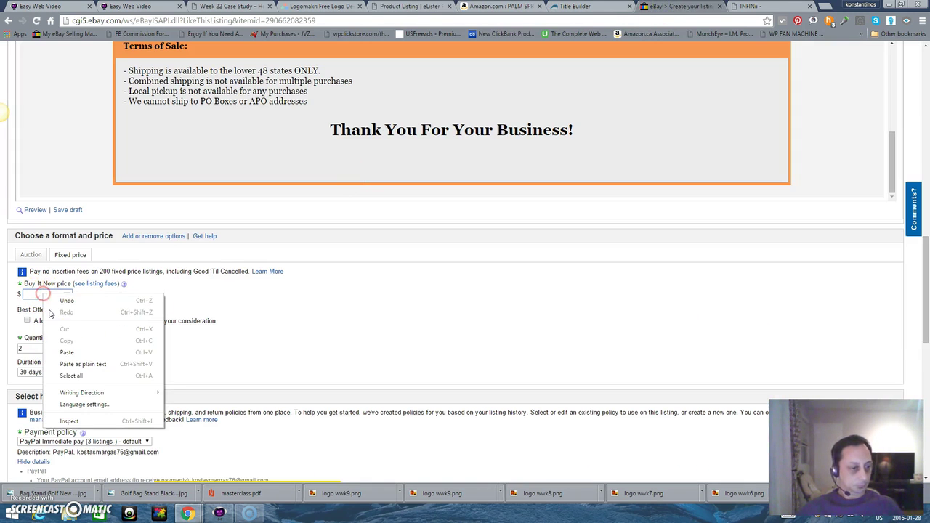
pyautogui.click(67, 352)
pyautogui.scroll(-1, 249, 348)
pyautogui.click(33, 299)
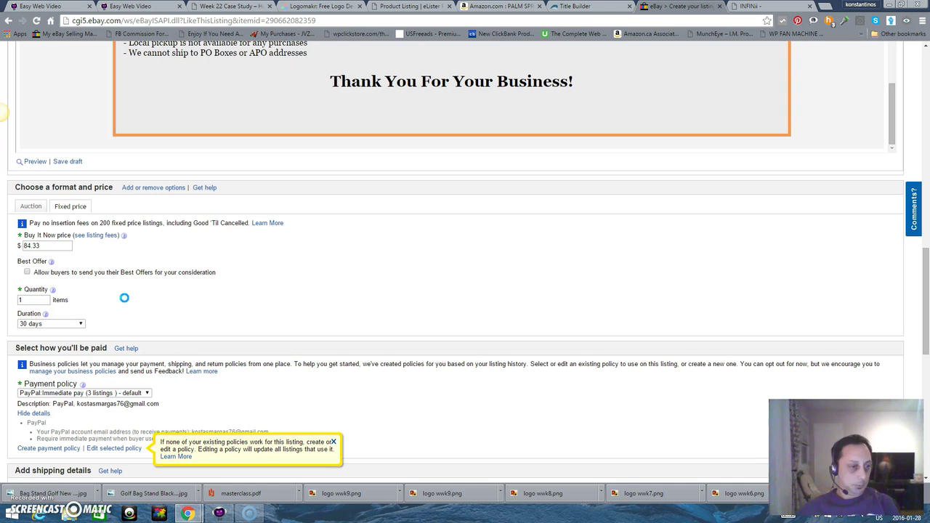
# Set the shipping policy to free flat economy shipping with 10 business days and the return policy to Returns Accepted, Buyer, 14 Days, Money Back
pyautogui.scroll(-3, 244, 301)
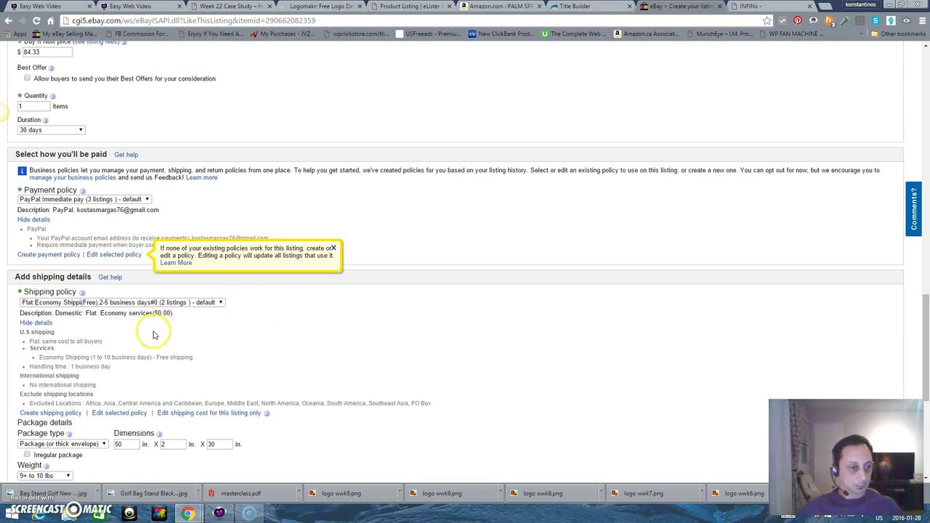
pyautogui.click(220, 303)
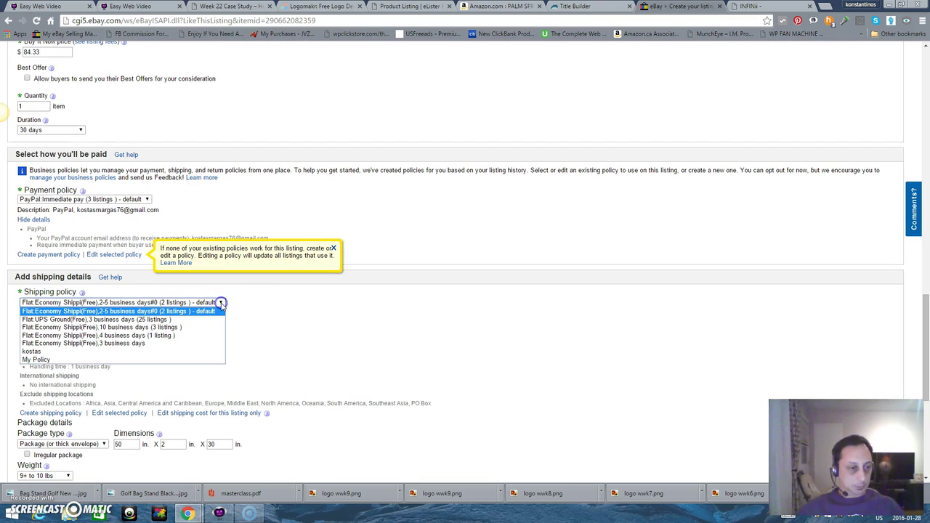
pyautogui.click(188, 327)
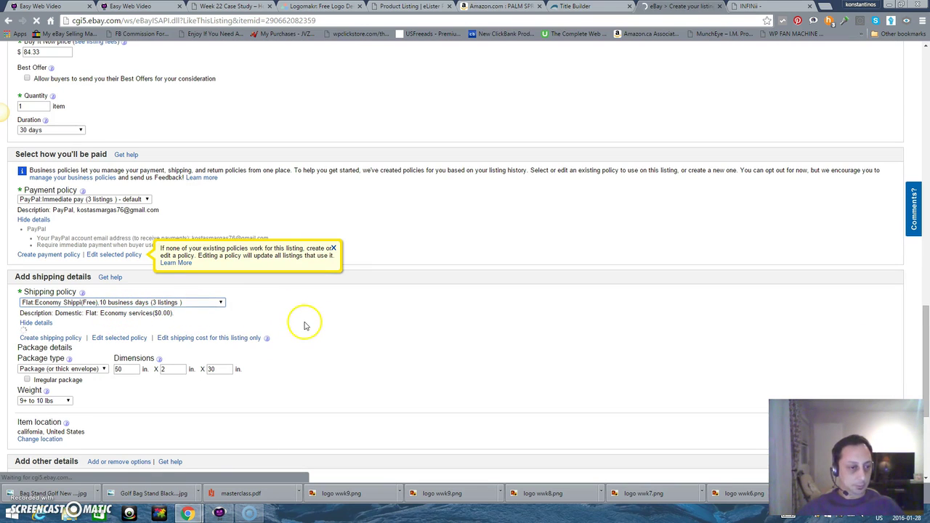
pyautogui.scroll(-5, 306, 324)
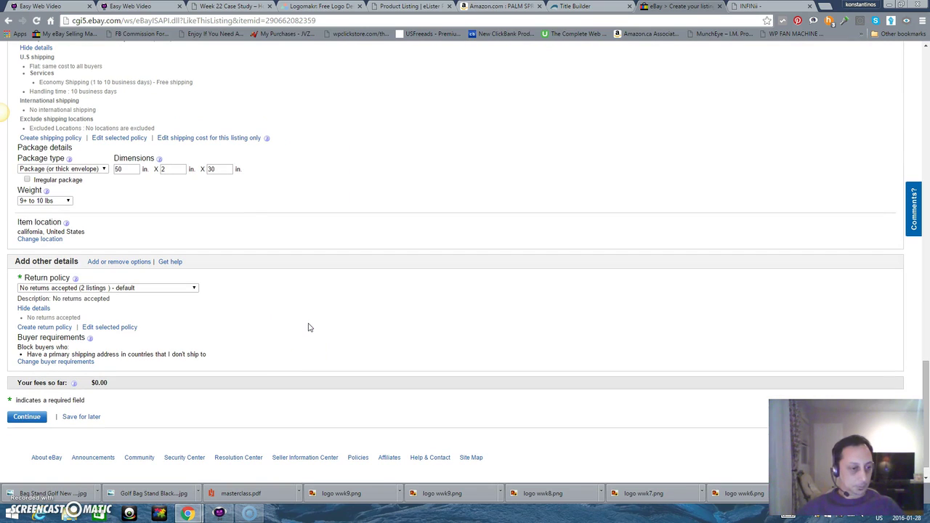
pyautogui.click(194, 287)
pyautogui.click(167, 304)
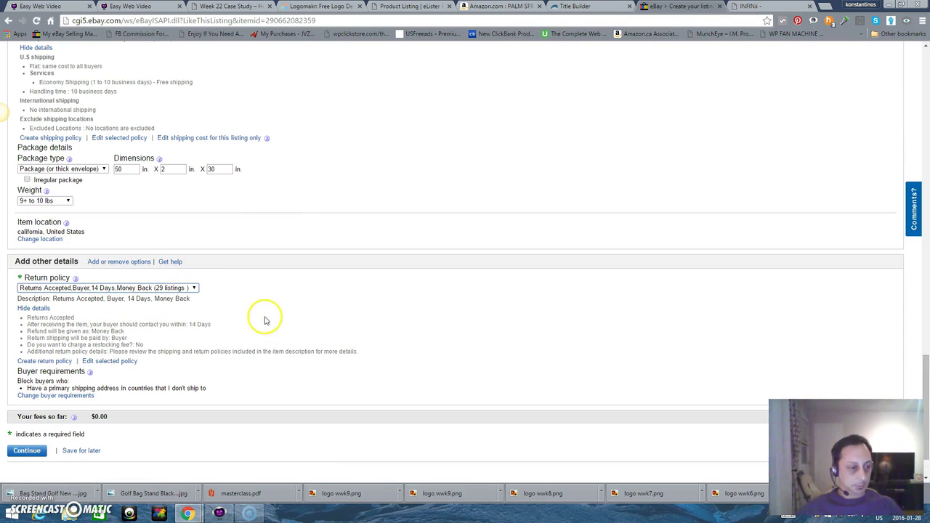
# Check the photo upload progress for the listing in the eBay Picture Uploader and minimize its window
pyautogui.scroll(5, 238, 364)
pyautogui.scroll(10, 265, 371)
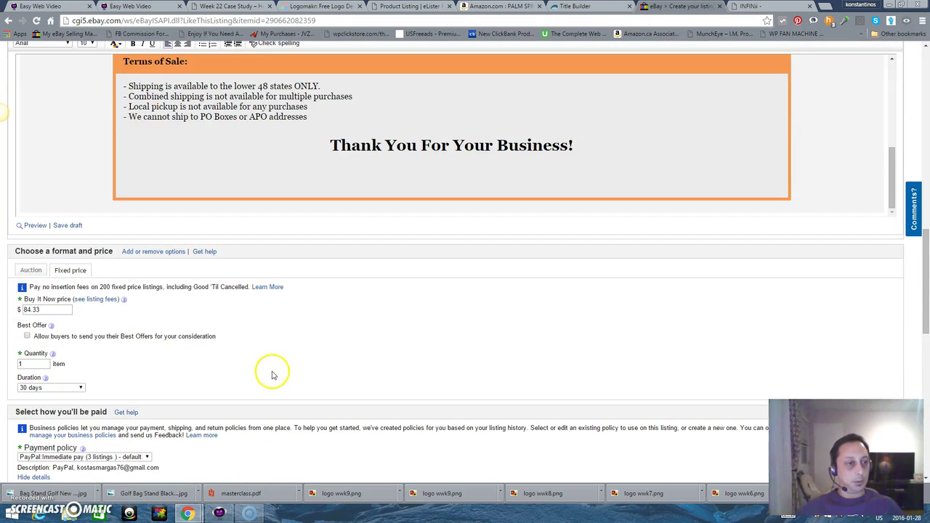
pyautogui.scroll(5, 519, 264)
pyautogui.scroll(5, 479, 321)
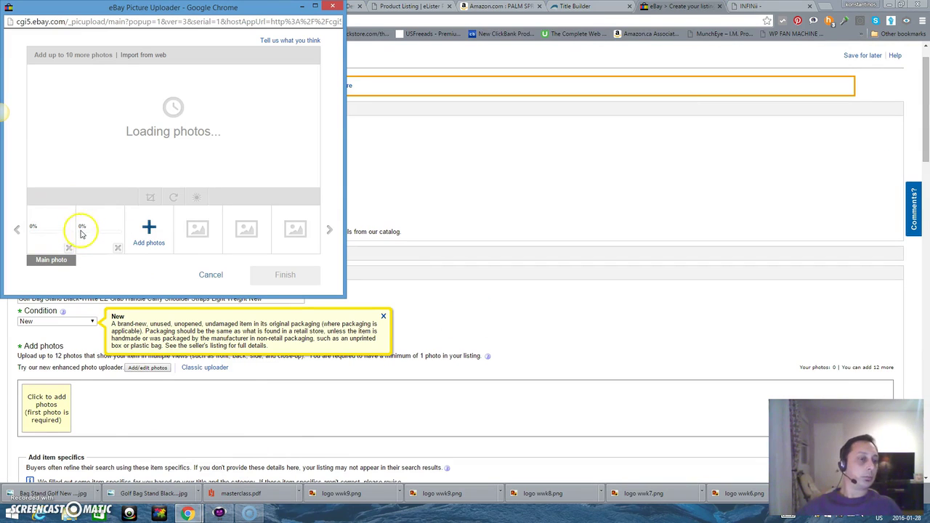
pyautogui.click(303, 8)
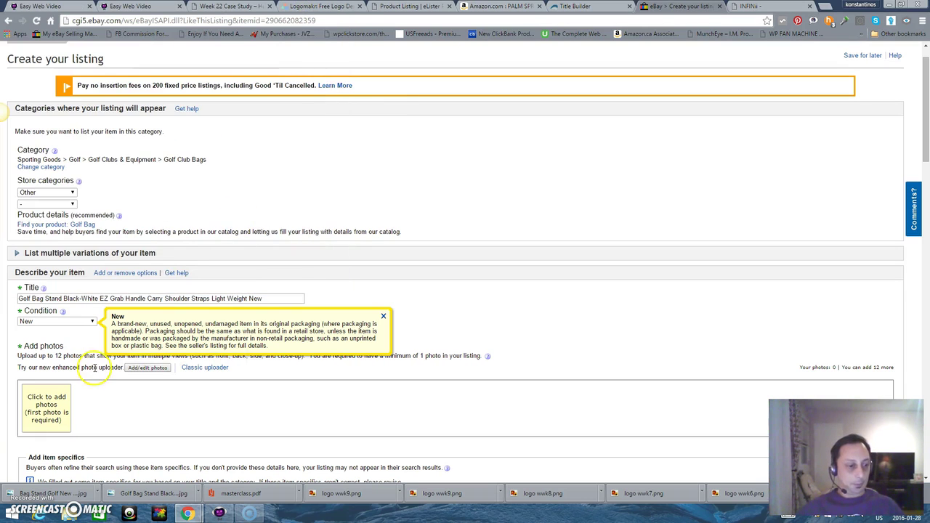
# Try to continue to the listing's review stage and check the form up to its top for highlighted fields
pyautogui.scroll(-12, 73, 396)
pyautogui.scroll(-15, 71, 398)
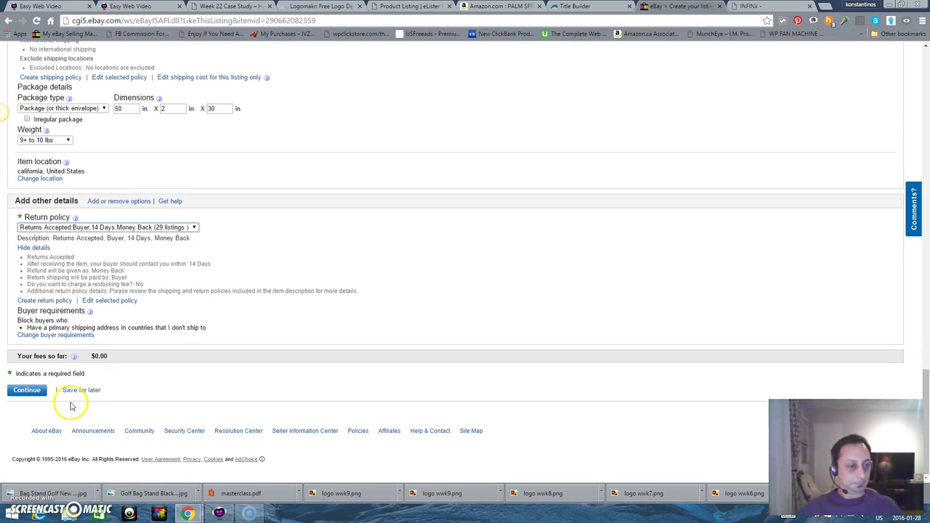
pyautogui.click(28, 391)
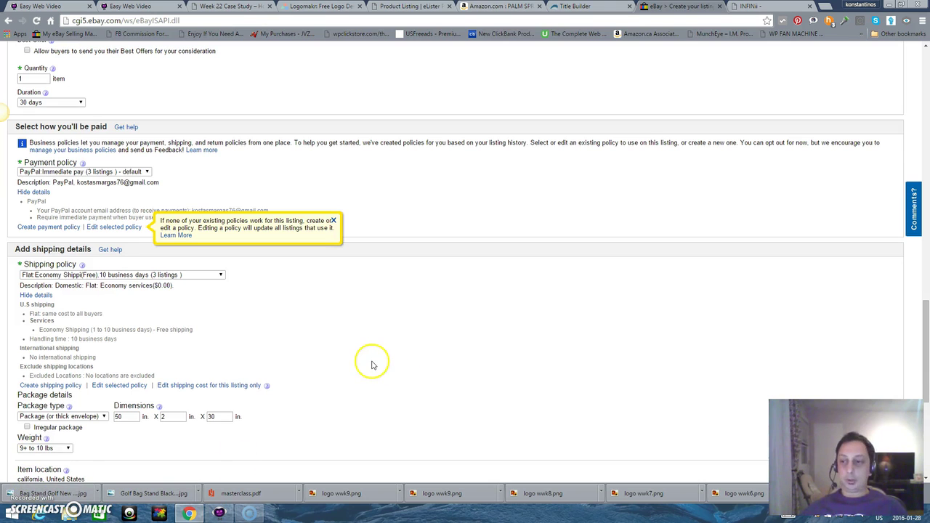
pyautogui.scroll(-2, 367, 365)
pyautogui.scroll(-2, 293, 362)
pyautogui.scroll(5, 284, 361)
pyautogui.scroll(15, 284, 361)
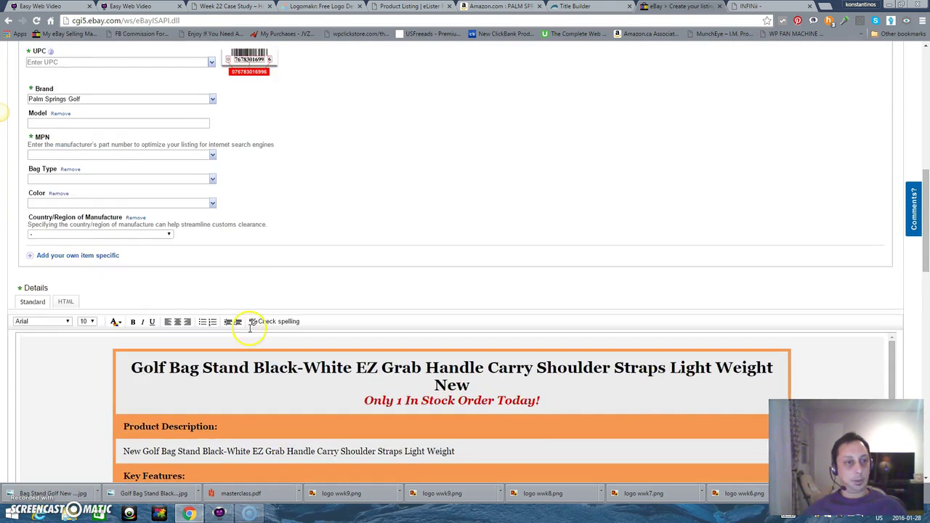
pyautogui.scroll(2, 249, 332)
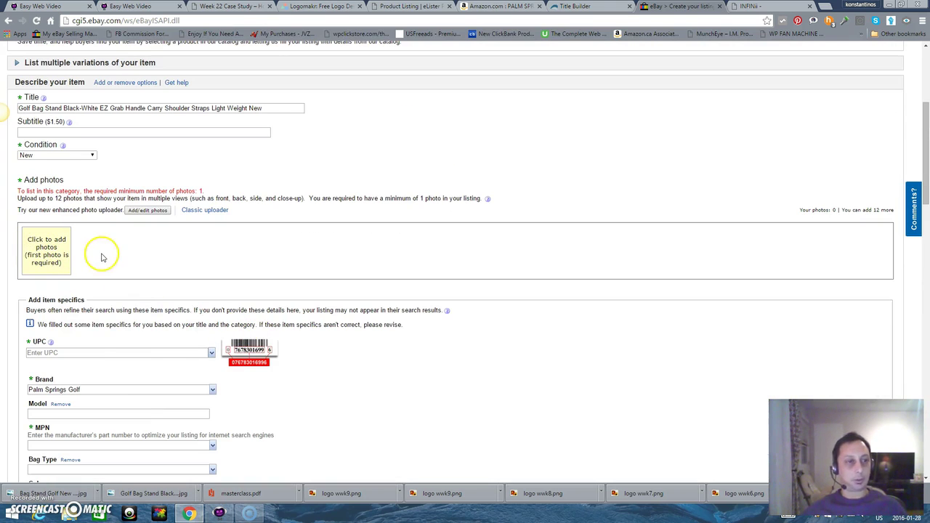
pyautogui.scroll(3, 189, 236)
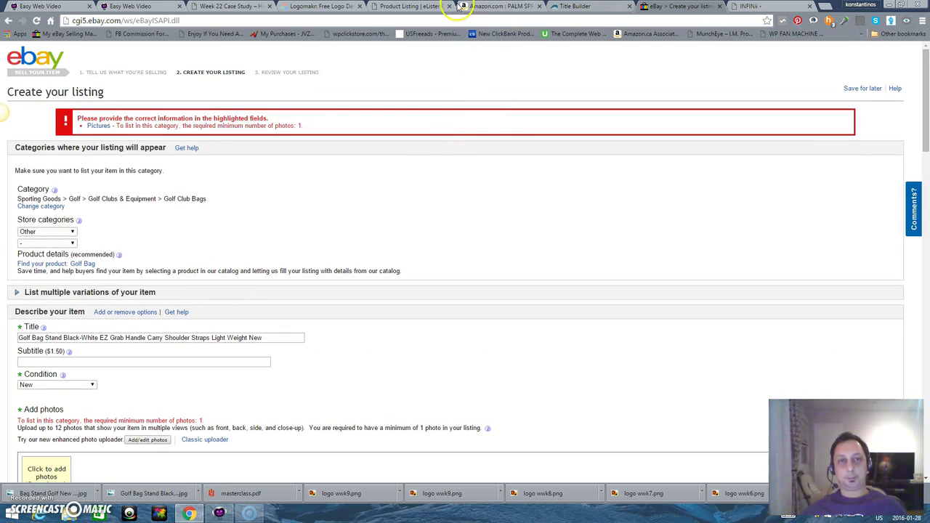
# Return to the eLister Pro product listing and look through the imported golf bag images
pyautogui.click(409, 7)
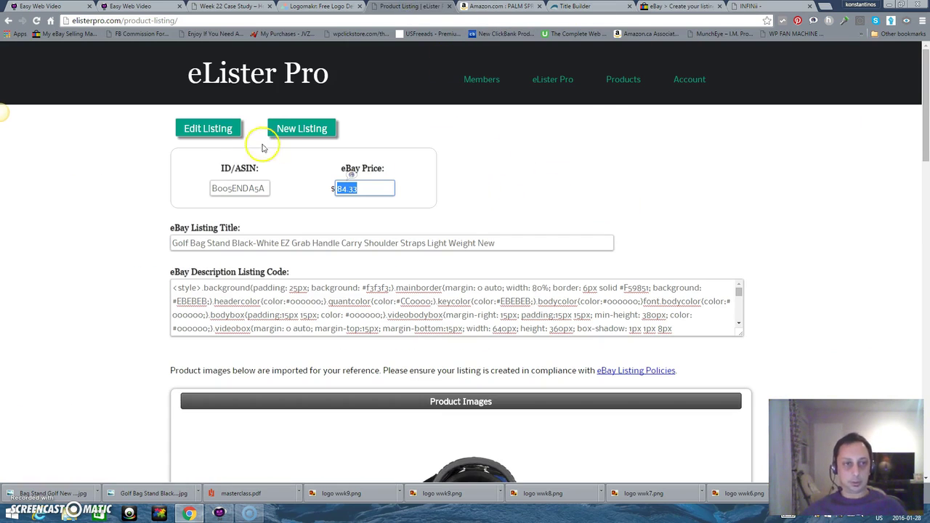
pyautogui.scroll(-10, 649, 193)
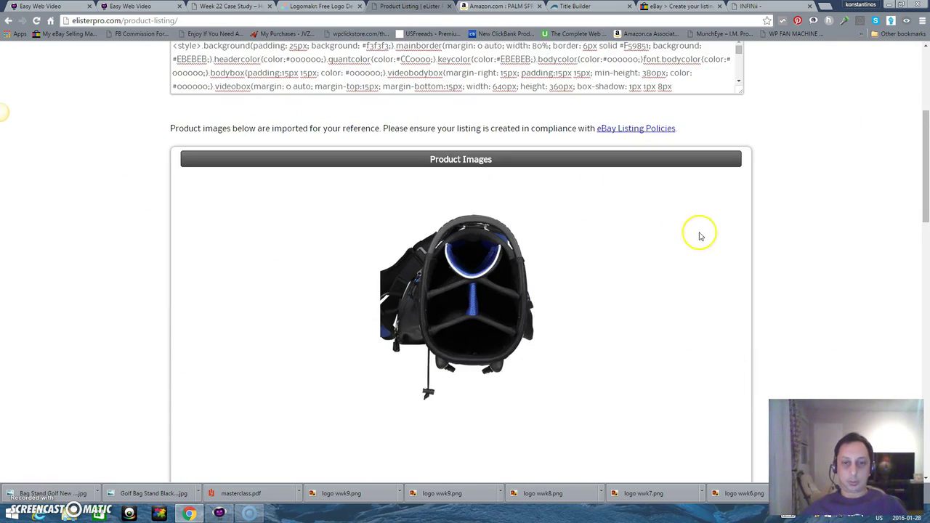
pyautogui.scroll(-6, 658, 233)
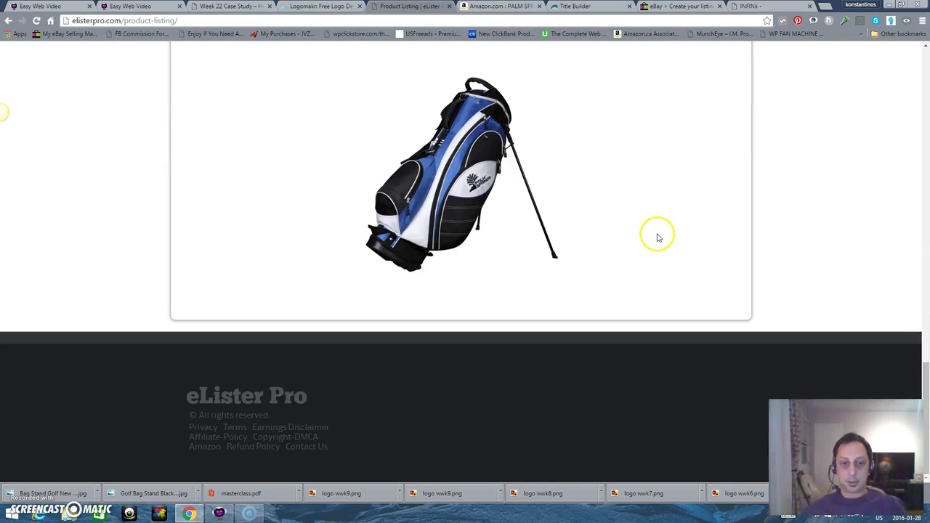
pyautogui.scroll(5, 700, 256)
pyautogui.scroll(10, 700, 255)
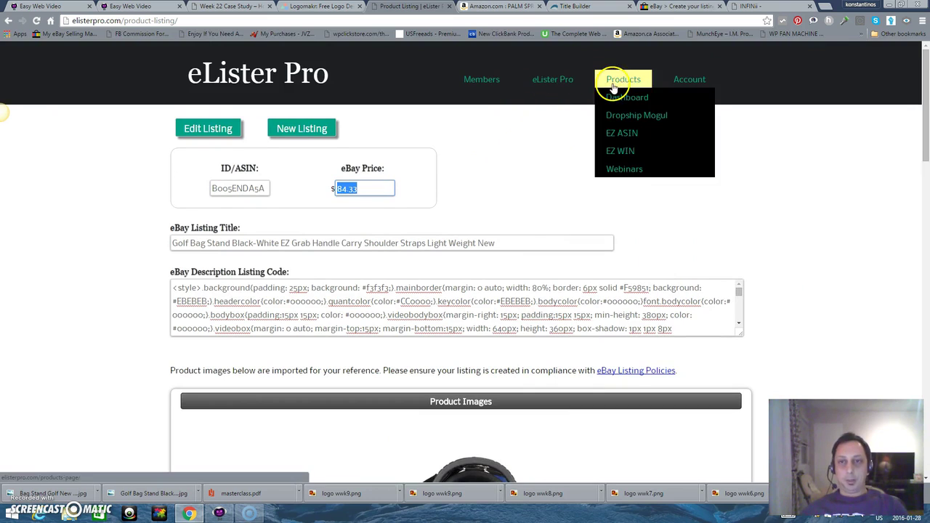
# Open eLister Pro's Listing Management Dashboard and examine the stock, price change and profit of the tracked listings
pyautogui.click(615, 97)
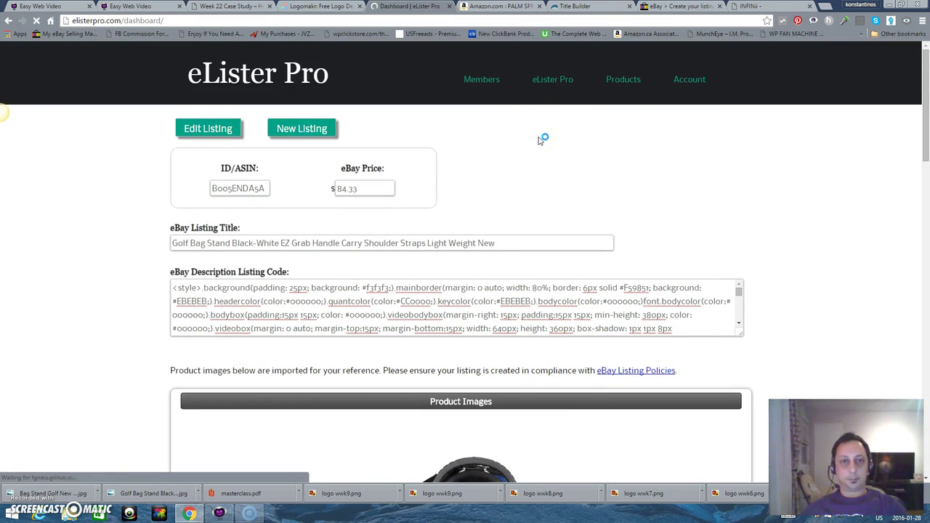
pyautogui.scroll(-2, 648, 229)
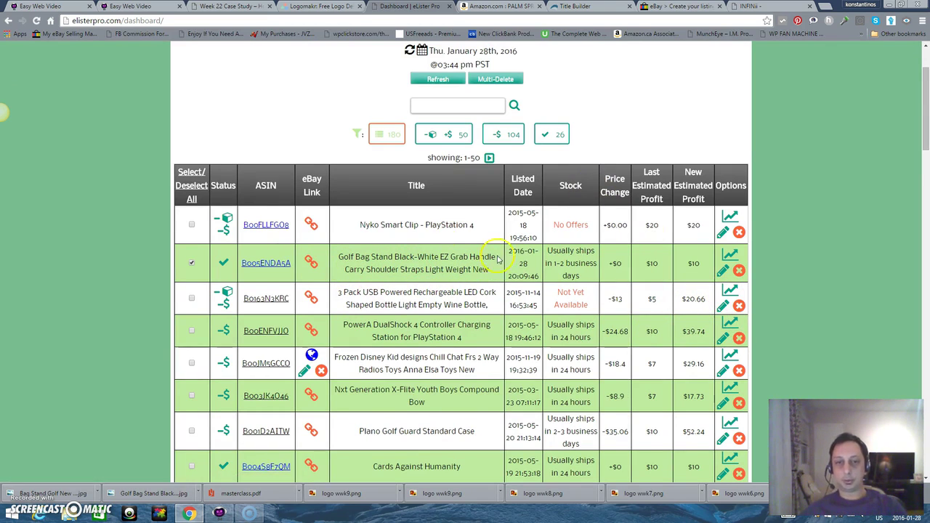
pyautogui.scroll(2, 450, 233)
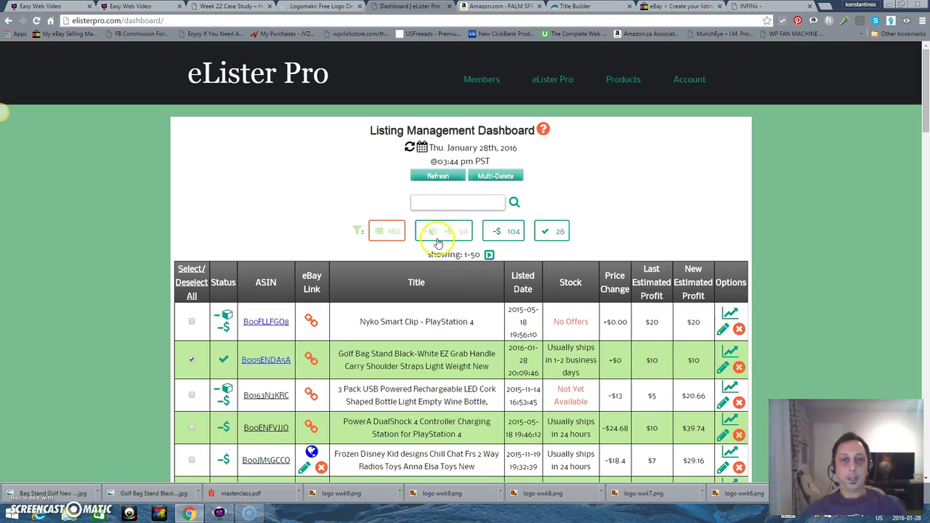
# Browse eLister Pro's product history and view the Amazon order page for the GloFish Waterfall Globe
pyautogui.click(554, 80)
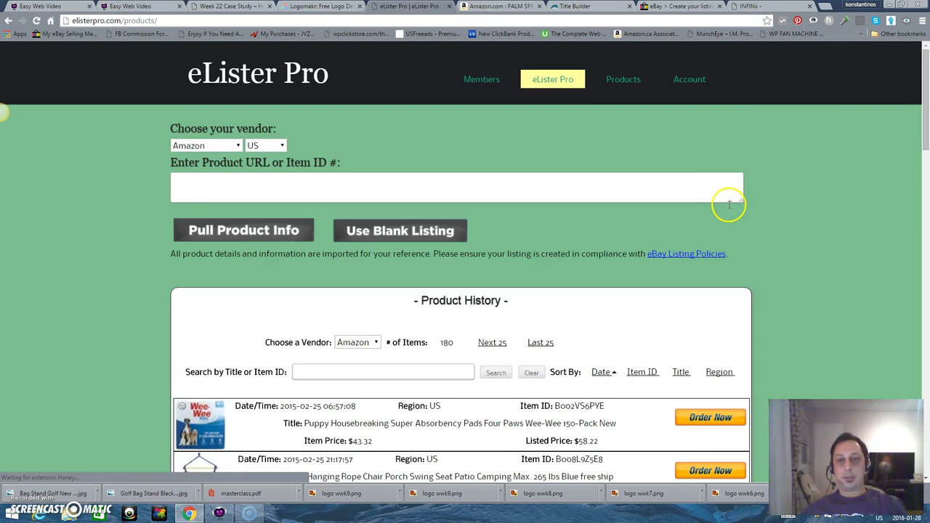
pyautogui.scroll(-5, 750, 245)
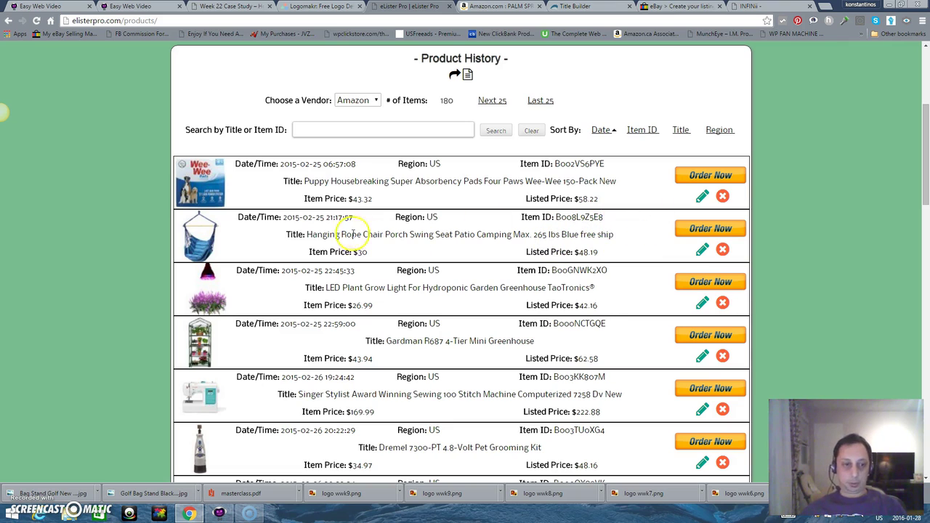
pyautogui.scroll(-3, 341, 232)
pyautogui.scroll(-1, 341, 236)
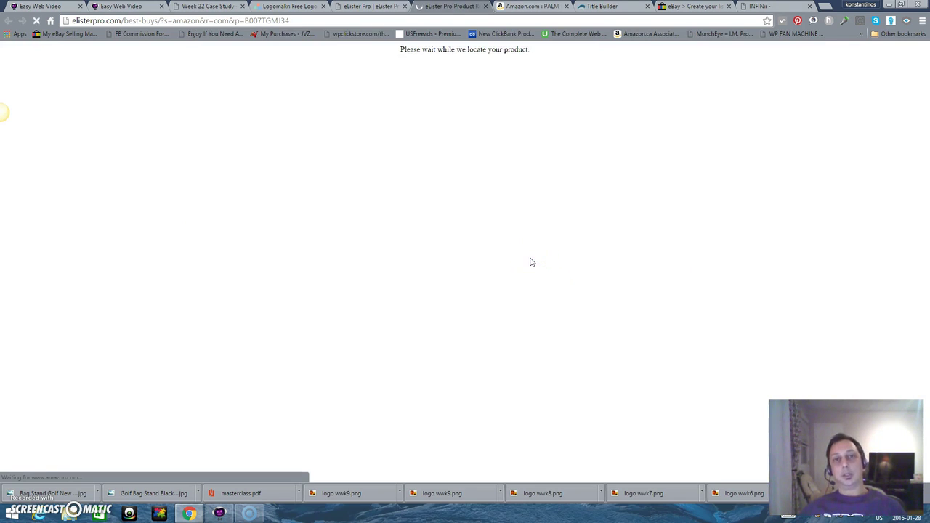
pyautogui.click(522, 259)
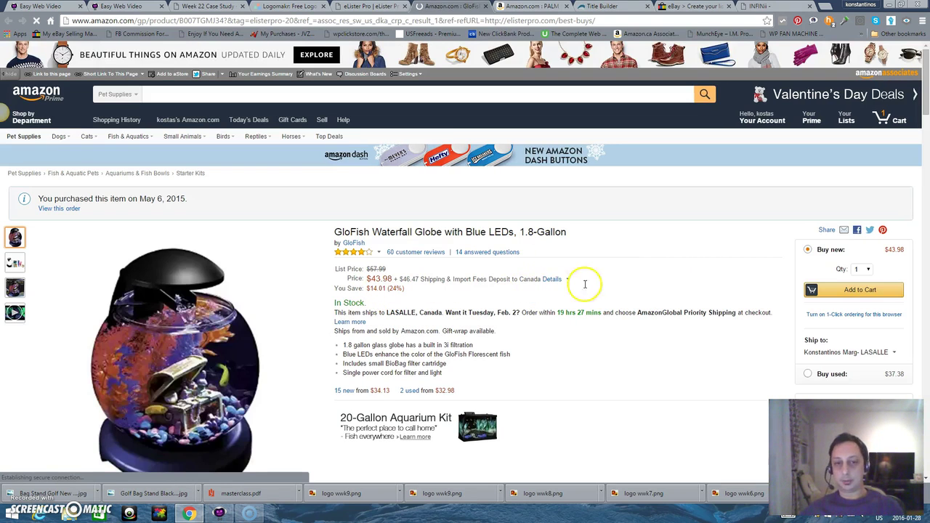
pyautogui.scroll(-1, 658, 284)
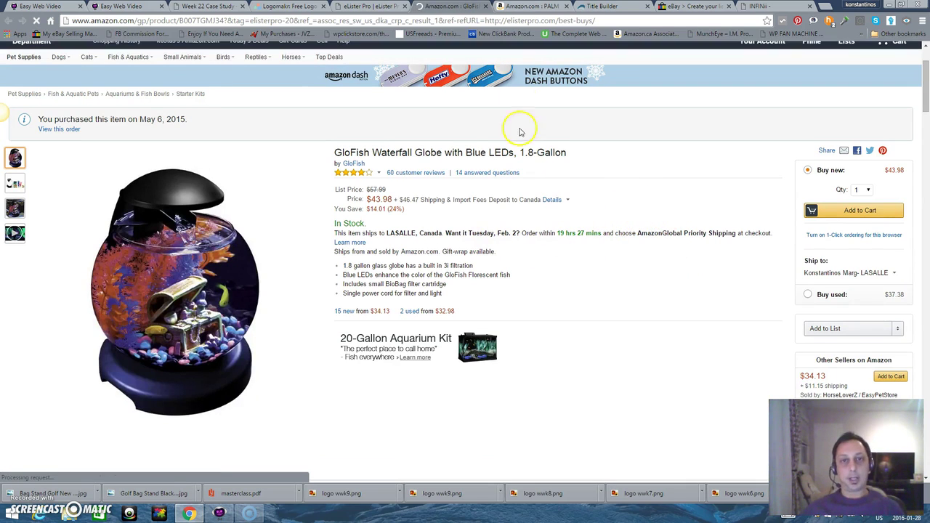
# Return to the eLister Pro product page and activate the product URL or item ID entry
pyautogui.click(374, 7)
pyautogui.scroll(10, 920, 232)
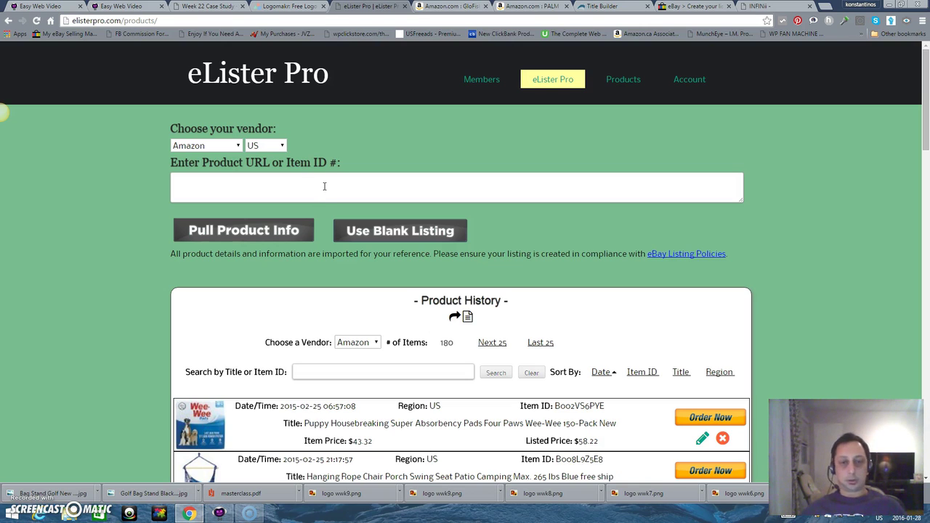
pyautogui.click(320, 186)
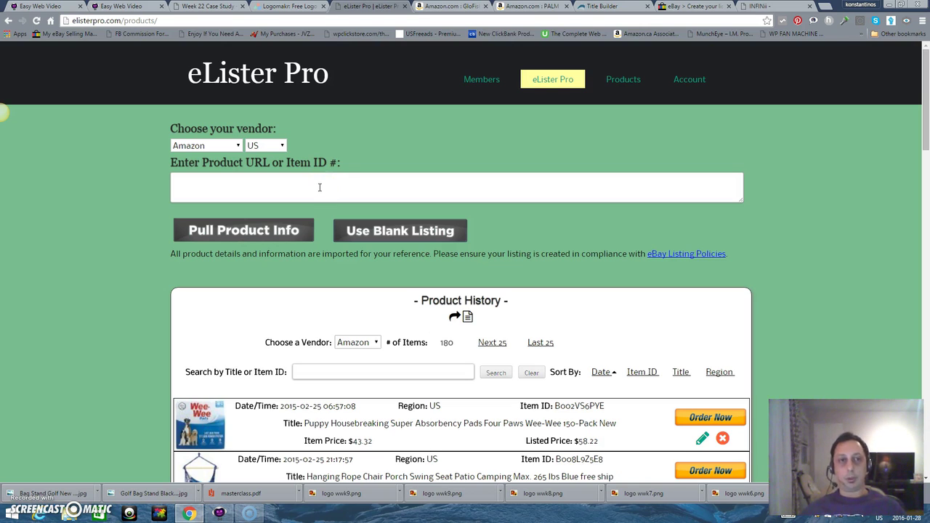